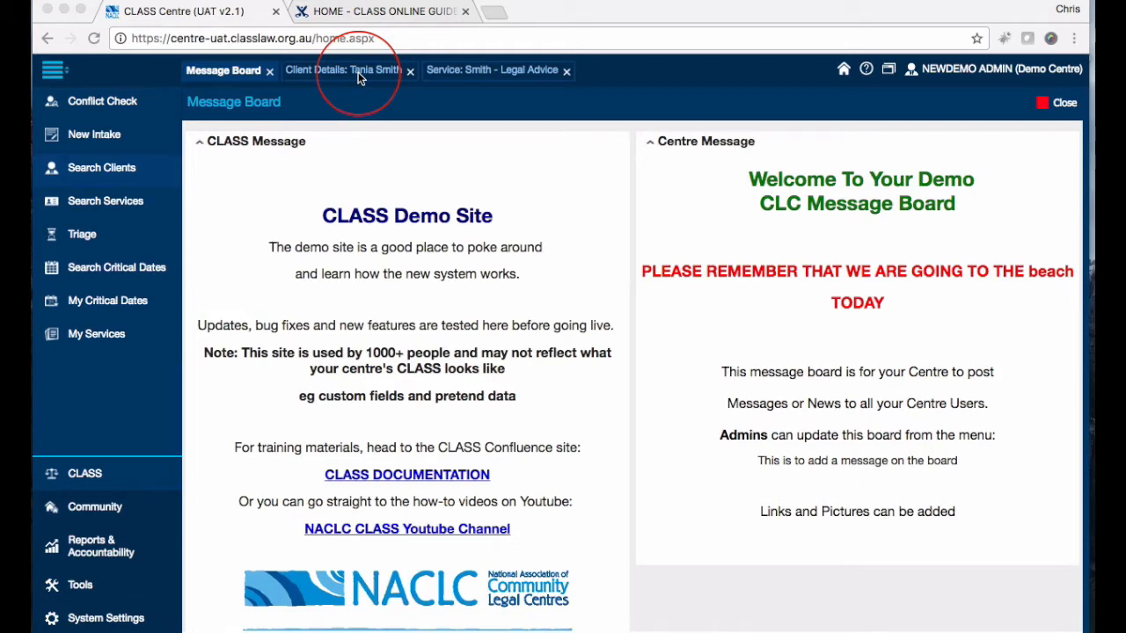
- View the open client's personal details record and the open Legal Advice service record
click(357, 72)
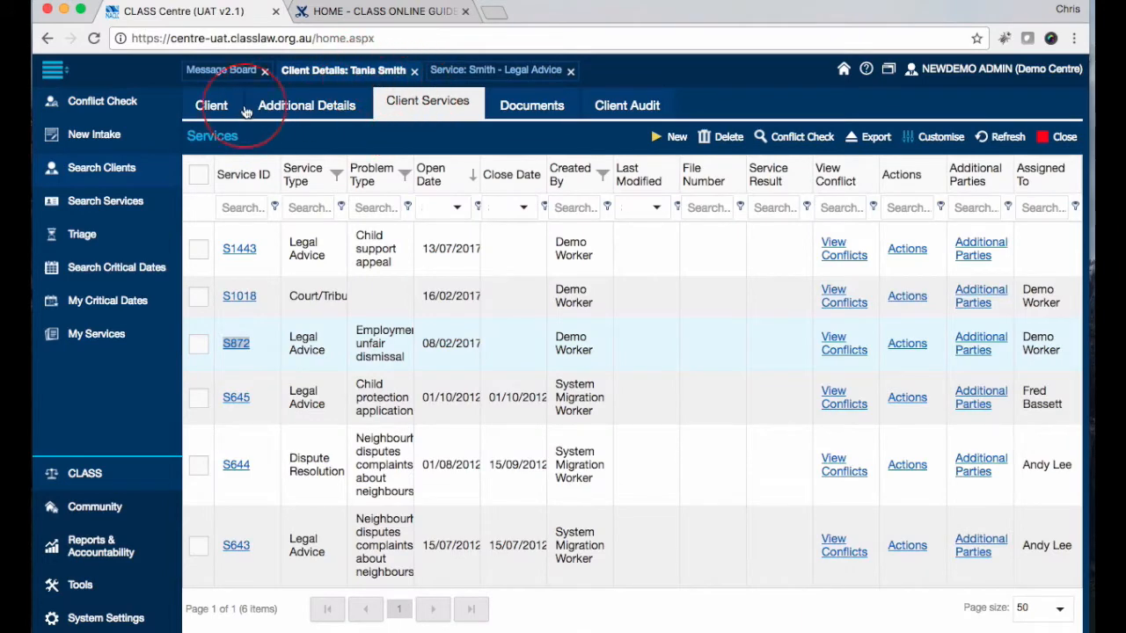
click(216, 106)
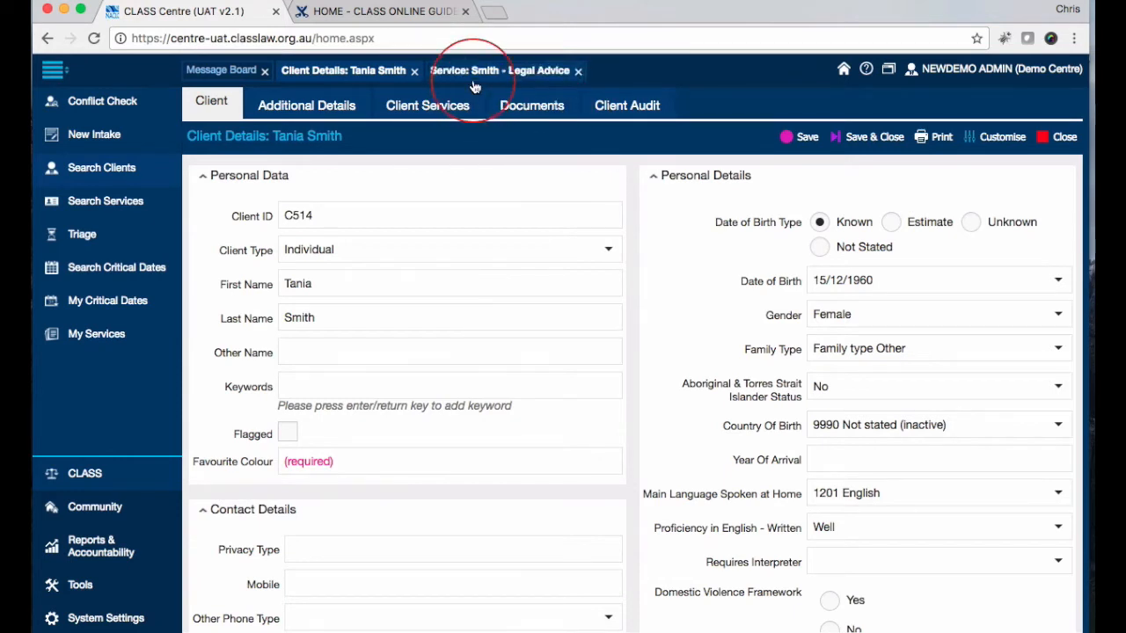
click(505, 75)
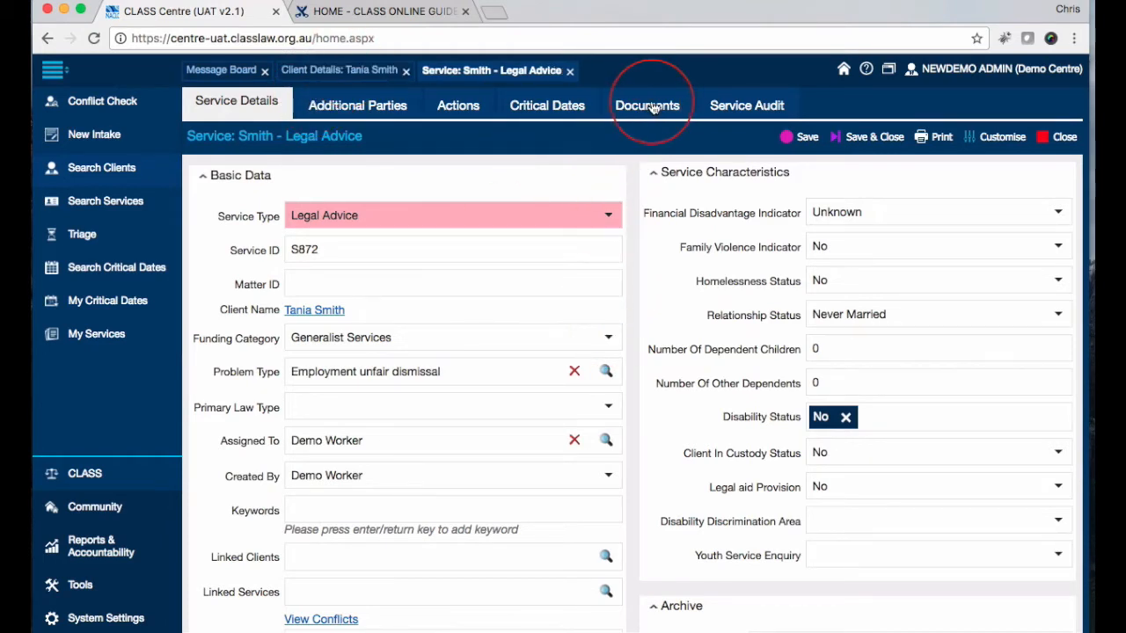
- Start a new document upload from the client's documents list and check the available document types
click(357, 74)
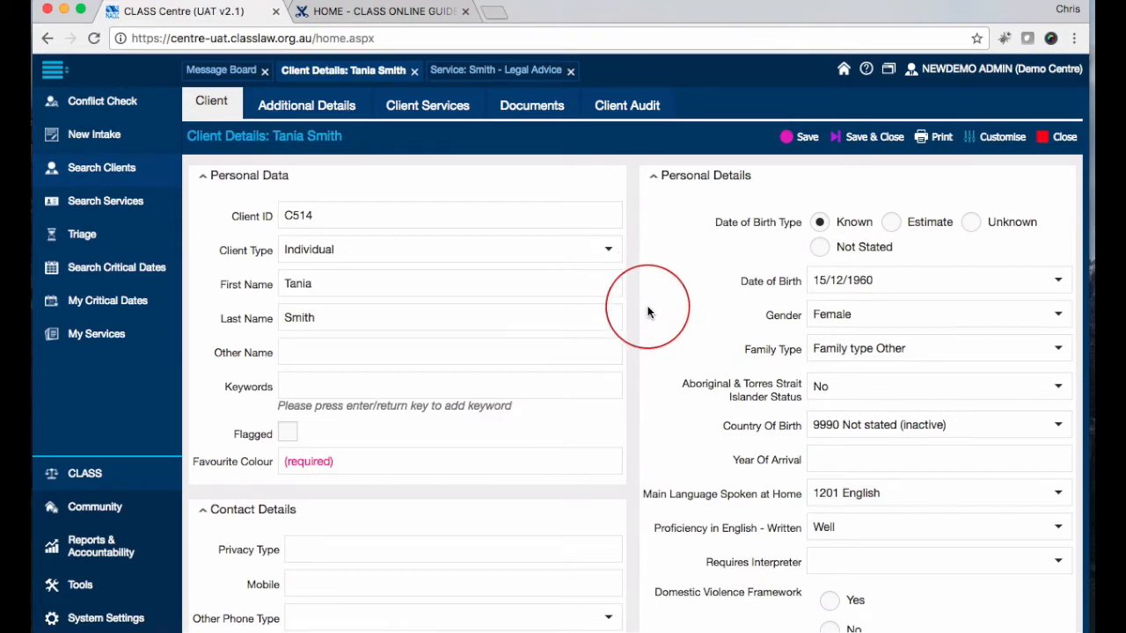
click(532, 103)
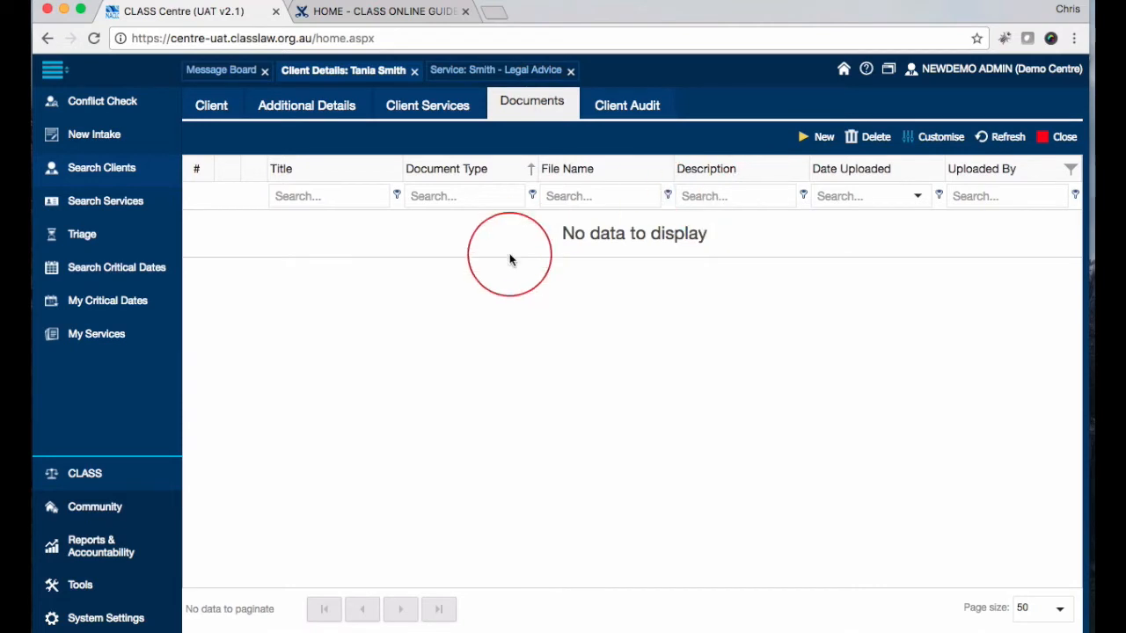
click(823, 139)
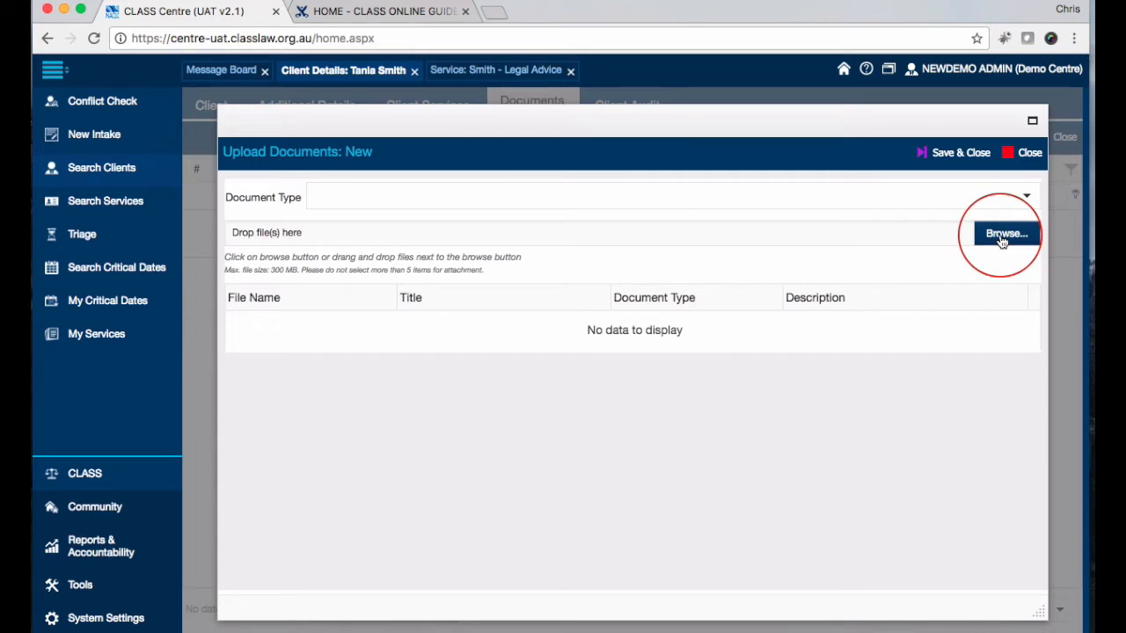
click(1025, 195)
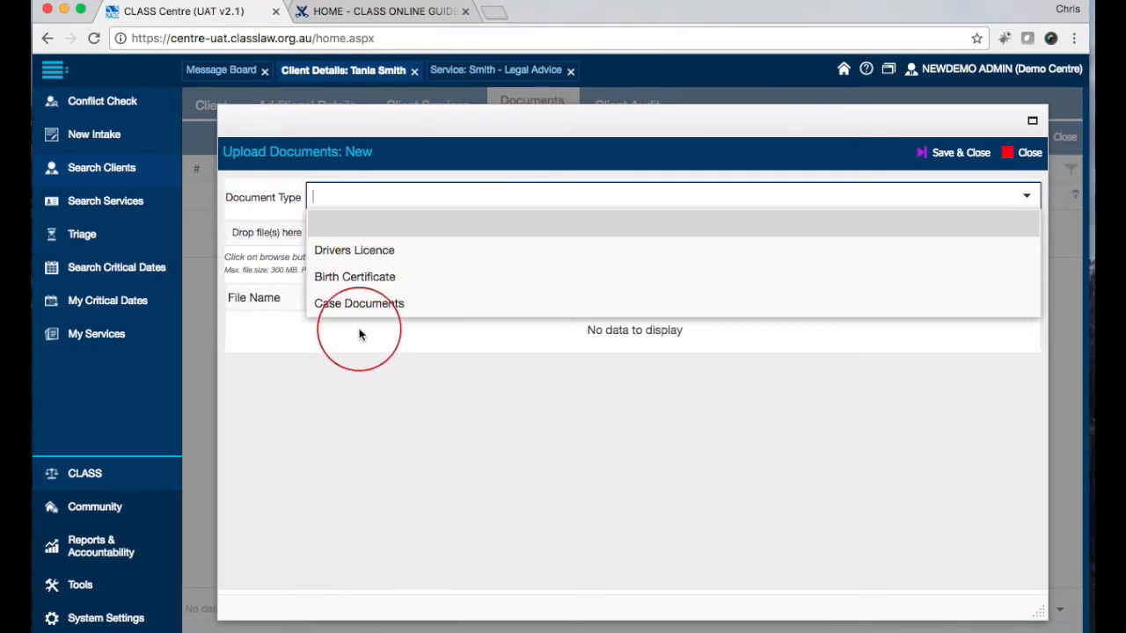
click(261, 202)
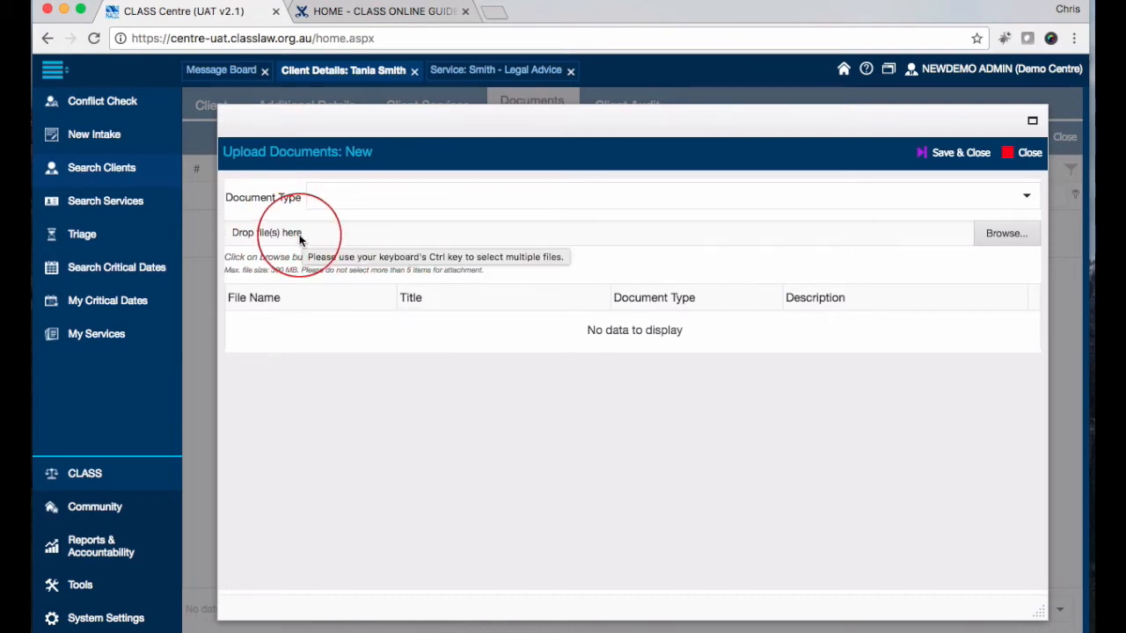
- Drop CLASS Document_Extensions.xlsx from the Documents folder in Finder into the file drop area of the upload form
mouse_move(147, 628)
click(102, 623)
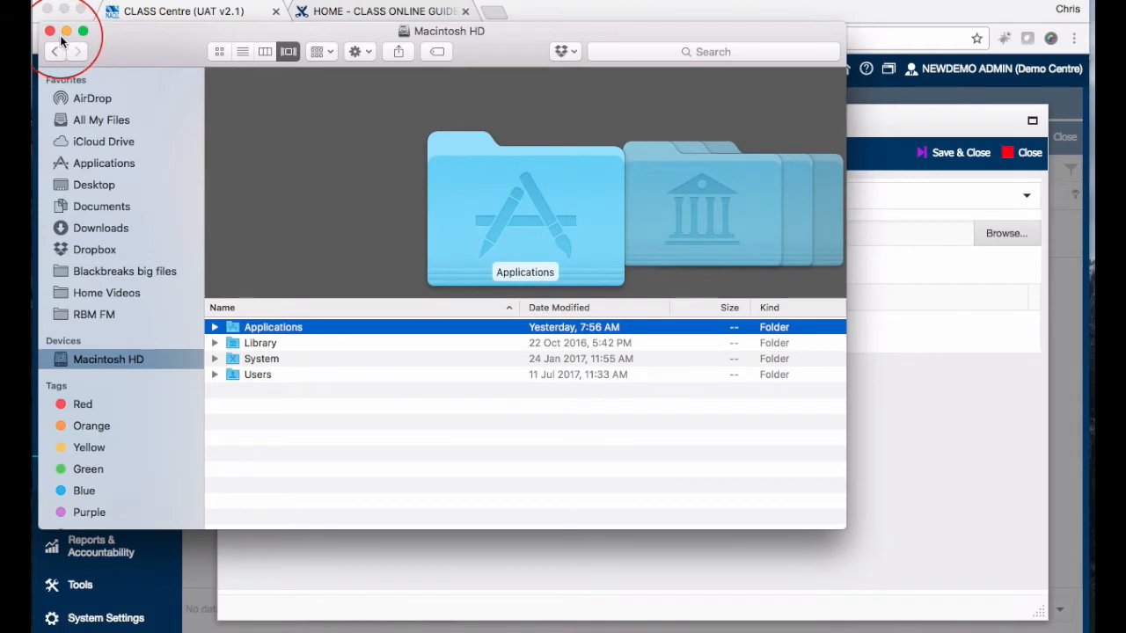
drag(106, 43, 107, 61)
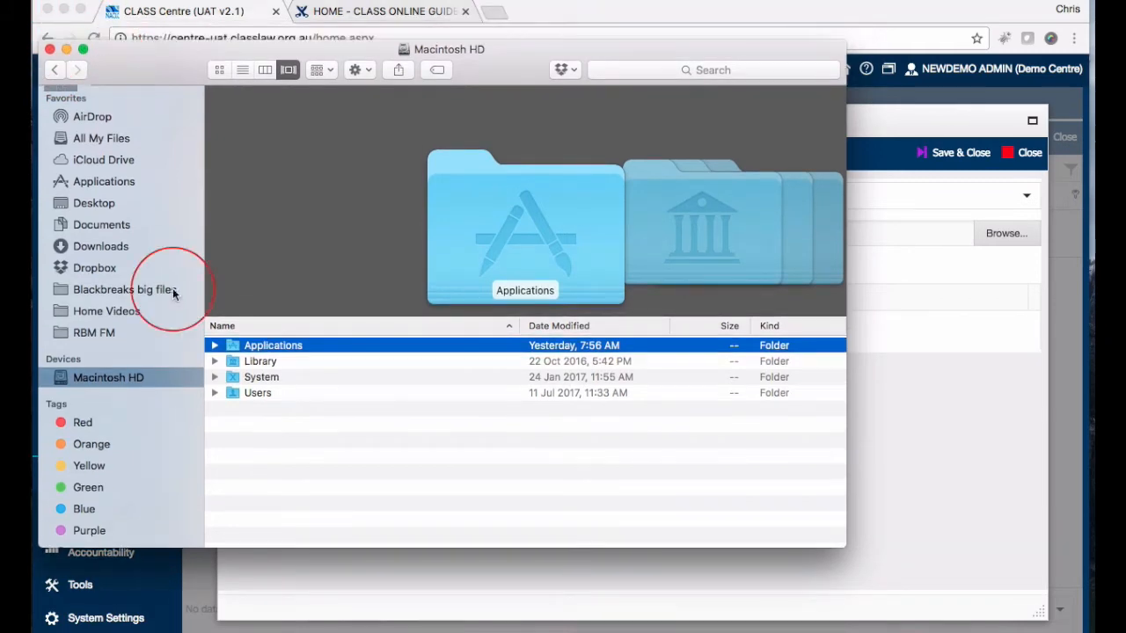
click(97, 225)
drag(163, 50, 599, 72)
click(721, 352)
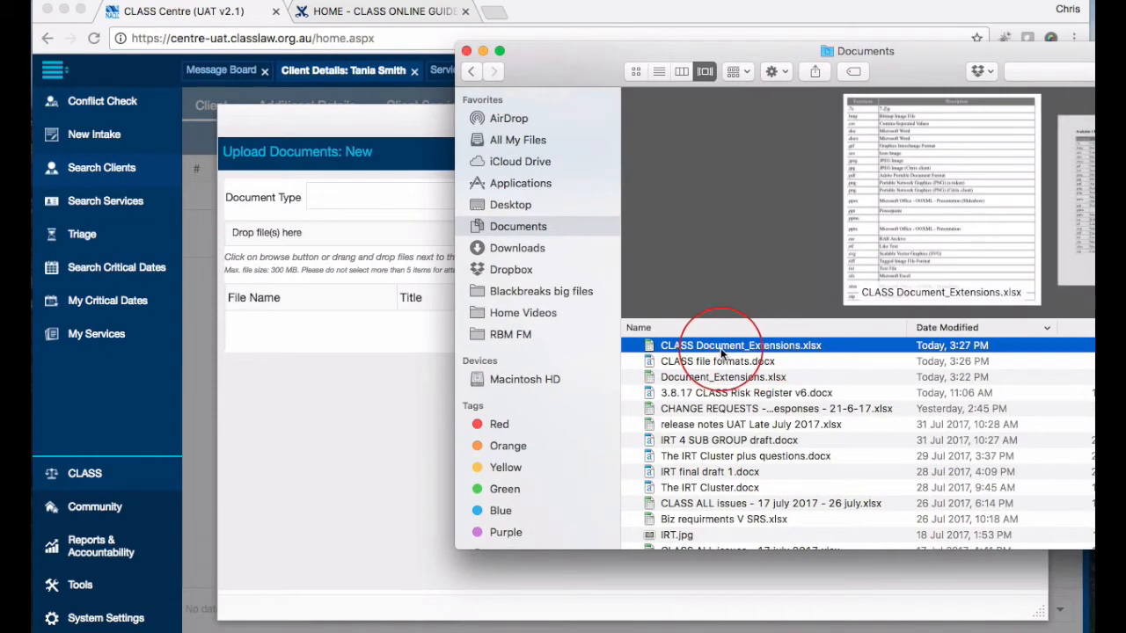
drag(721, 352, 338, 232)
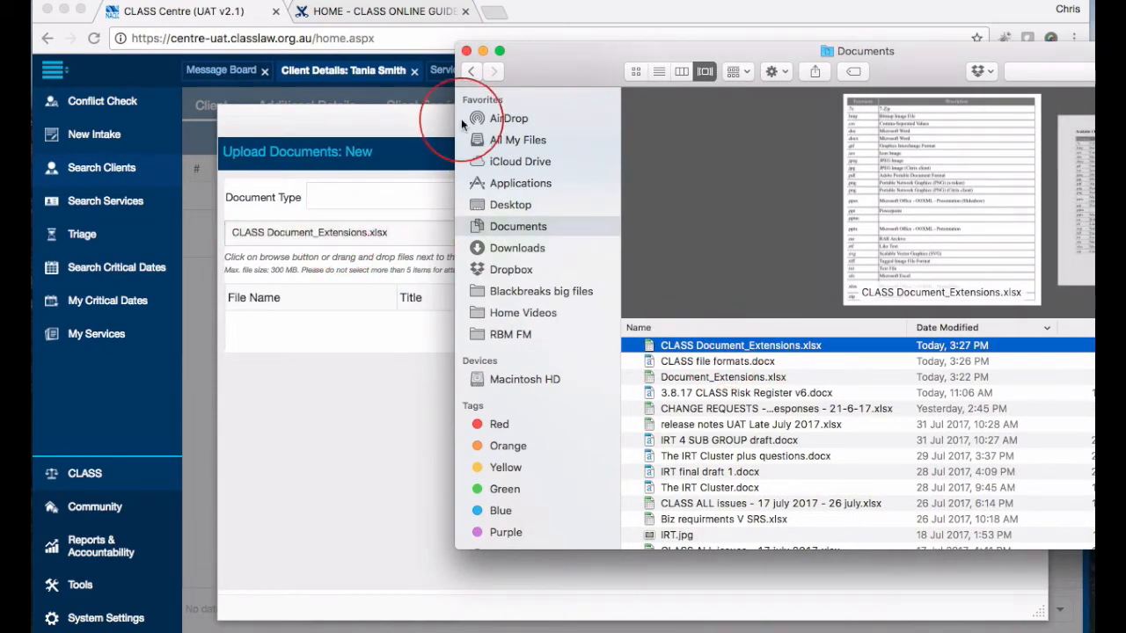
drag(533, 51, 483, 88)
click(393, 366)
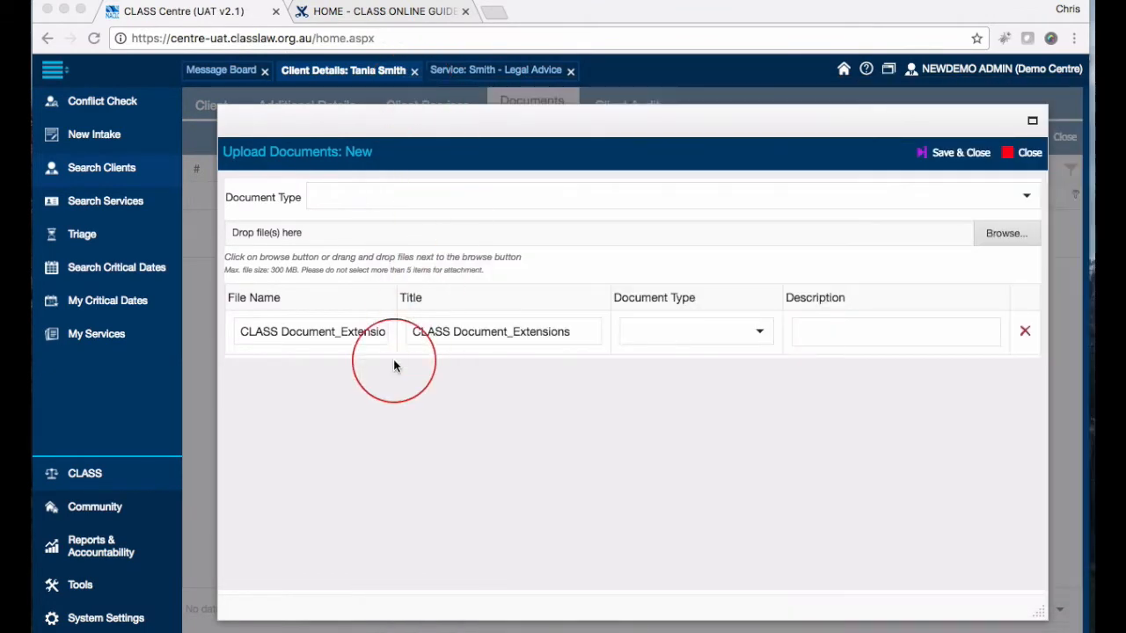
- Browse to the Documents folder and add CLASS file formats.docx to the upload
click(1006, 234)
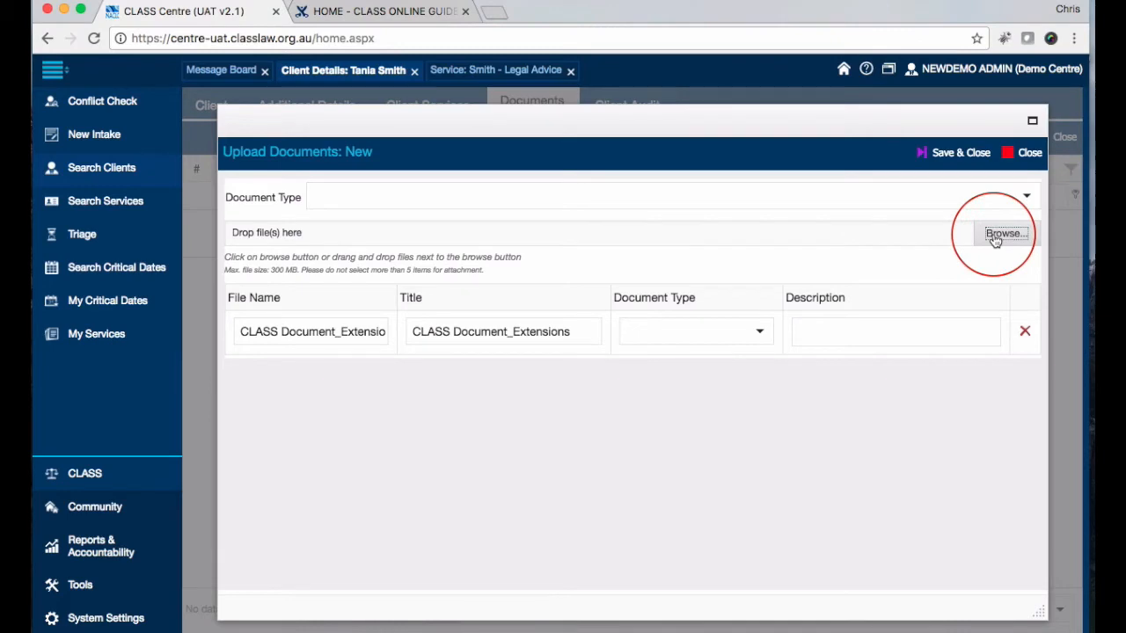
click(995, 237)
click(387, 159)
click(332, 184)
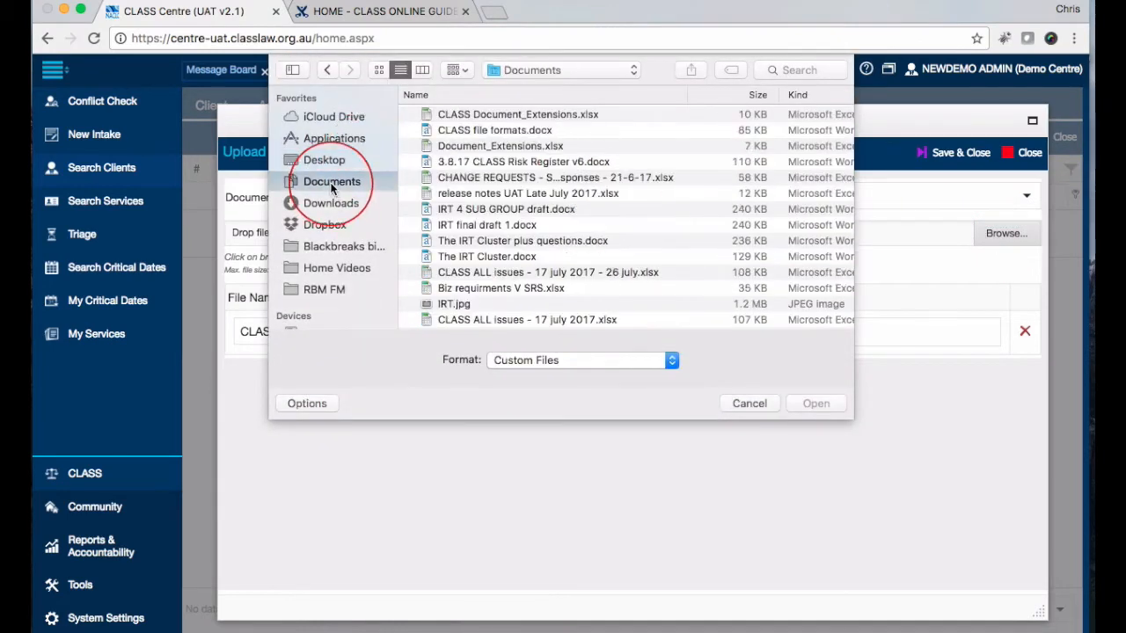
double_click(489, 130)
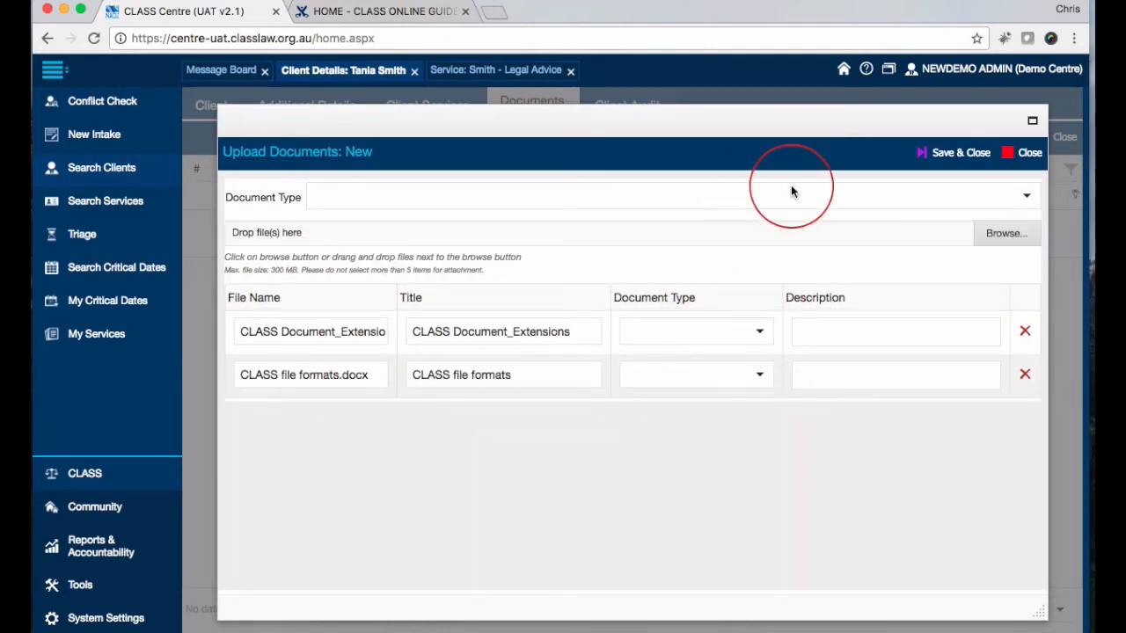
- Set the document type to Drivers Licence for CLASS Document_Extensions and to Case Documents for CLASS file formats
click(752, 335)
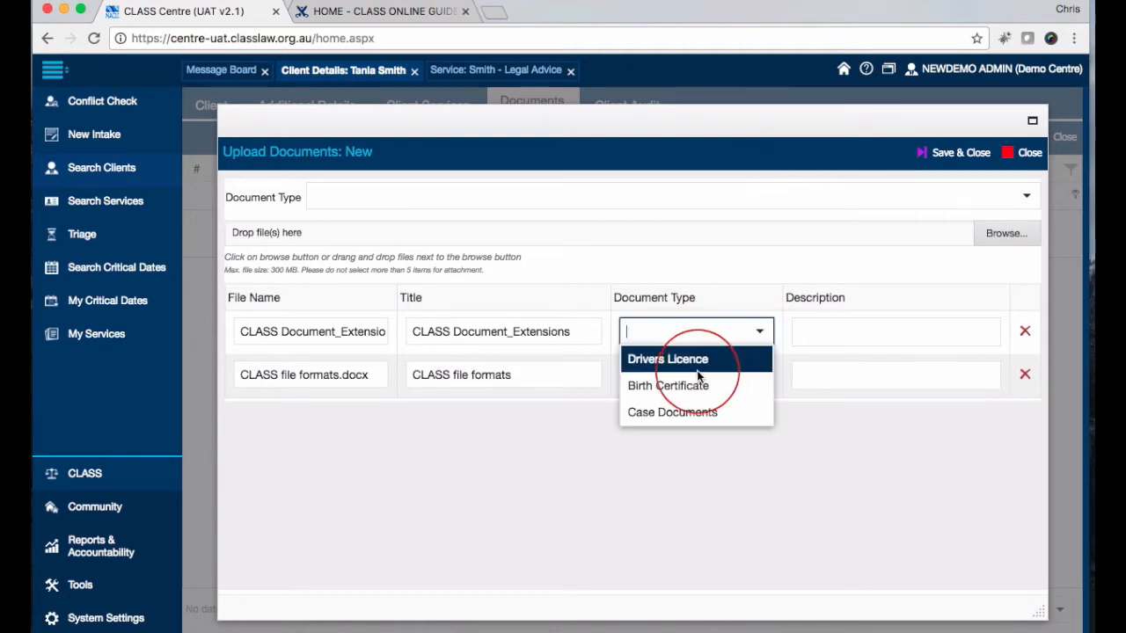
click(699, 358)
click(758, 374)
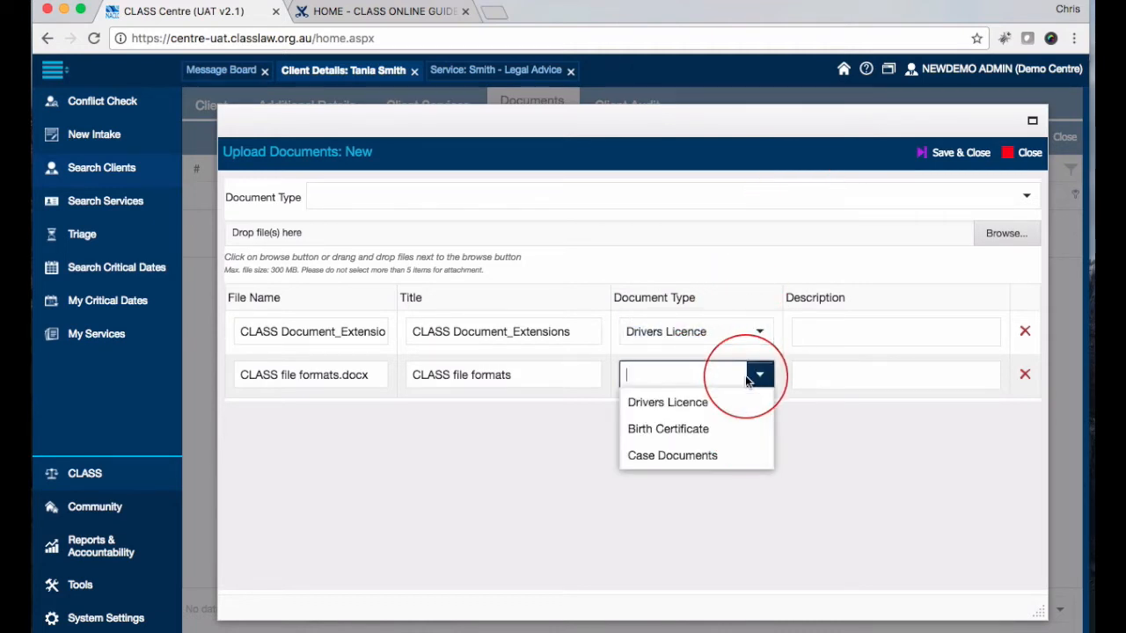
click(694, 456)
click(583, 448)
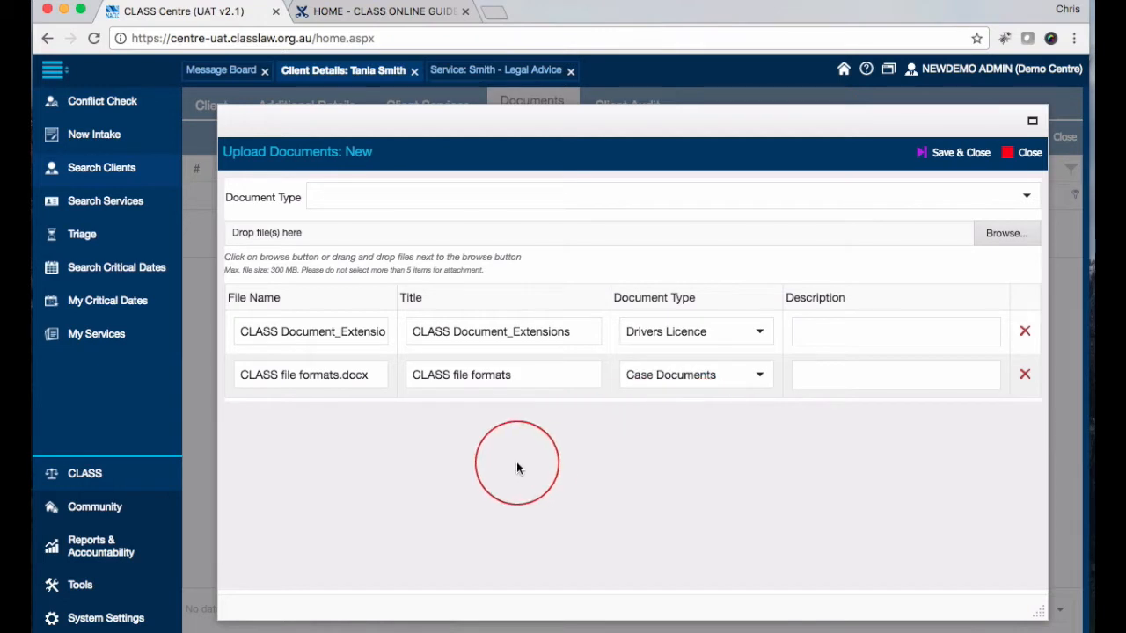
- Check the title and description fields, save the upload of both files and reopen the client's documents list
click(503, 334)
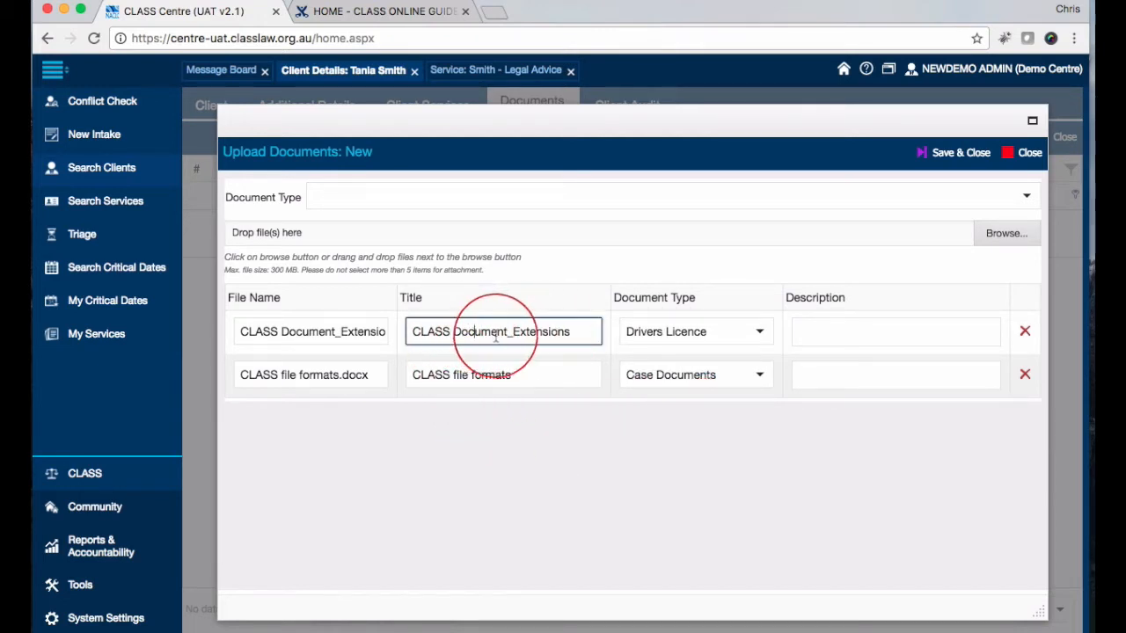
click(812, 332)
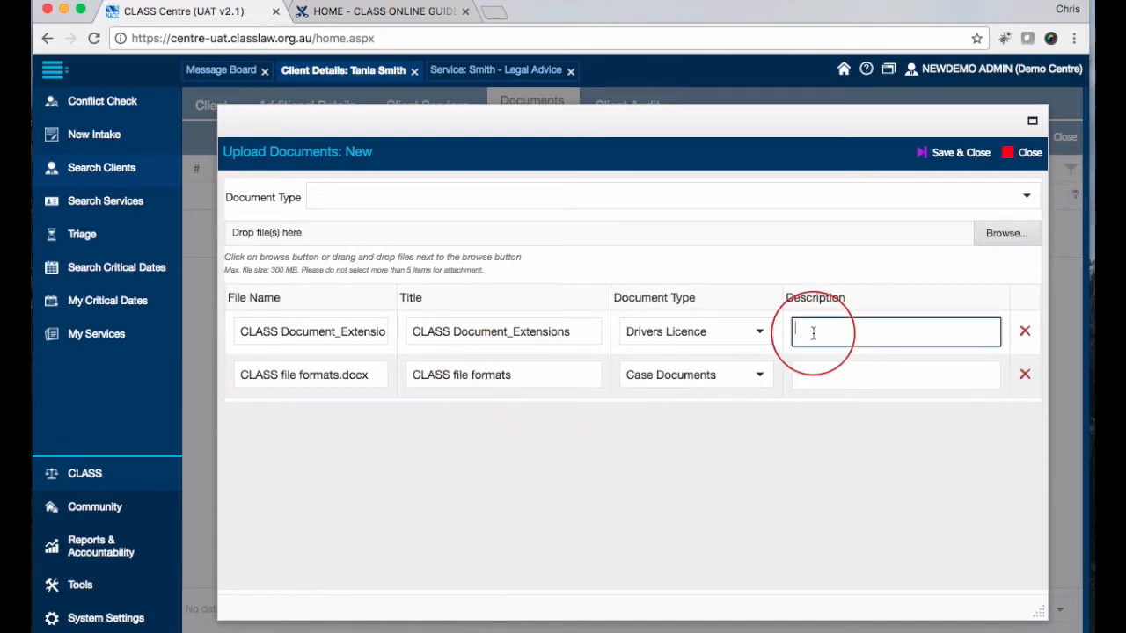
click(699, 447)
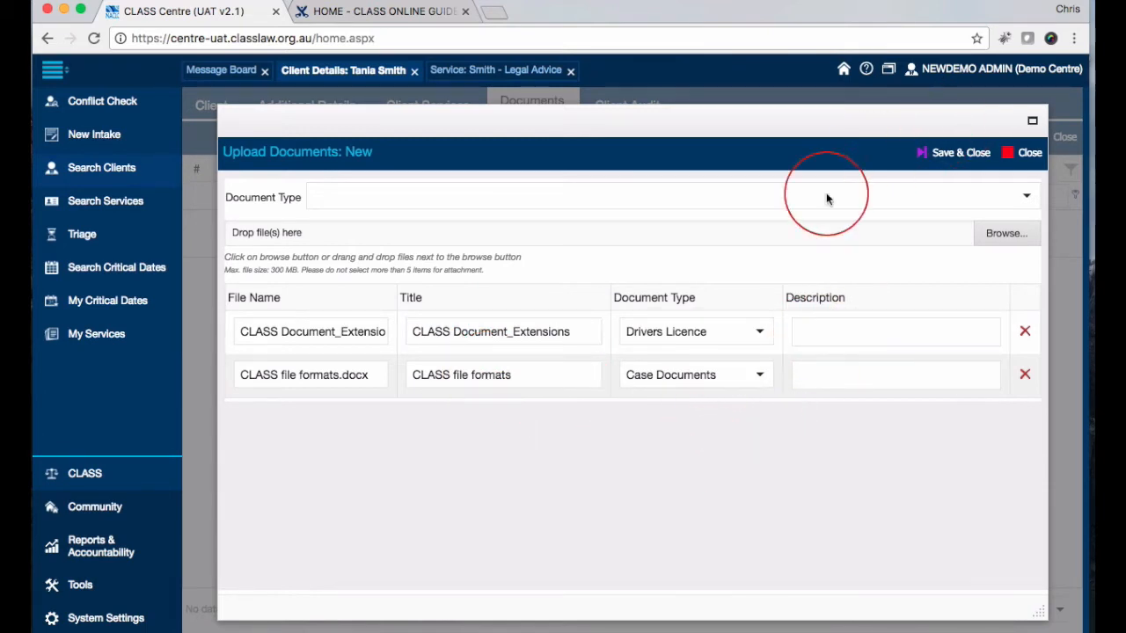
click(954, 158)
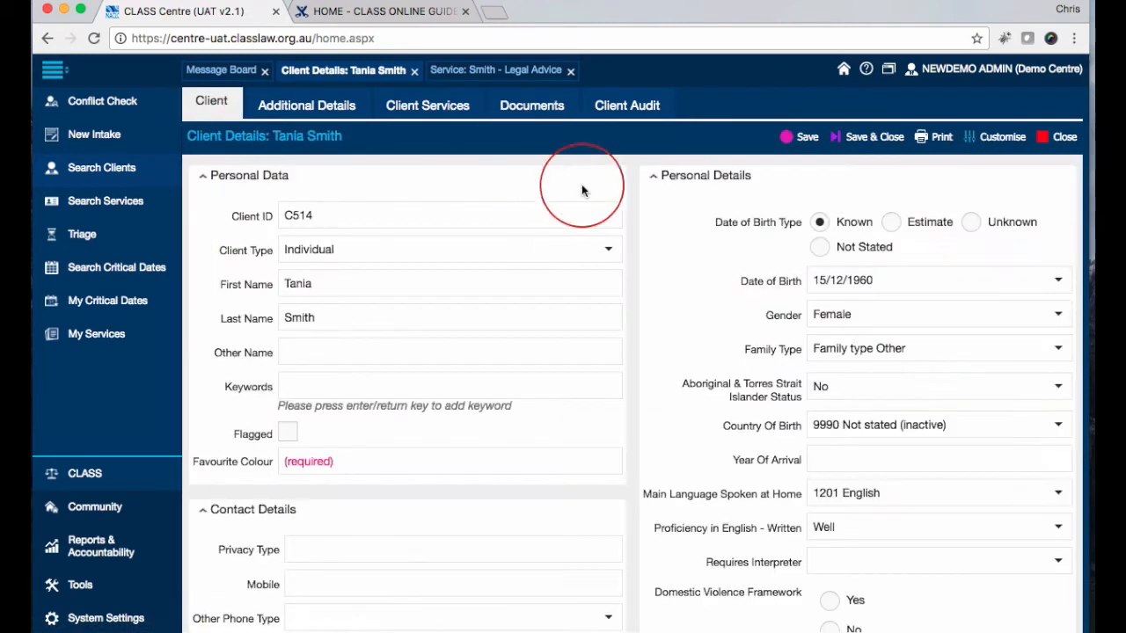
click(520, 106)
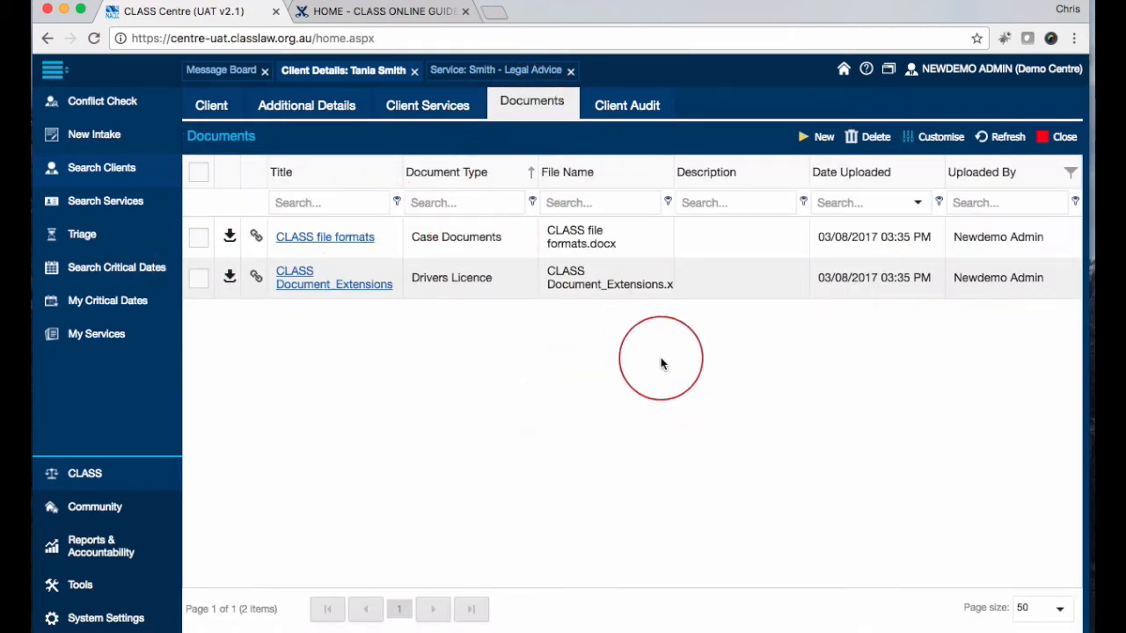
- Open the download dialog for CLASS file formats, and view its document URLs with the protected download URL selected
click(229, 240)
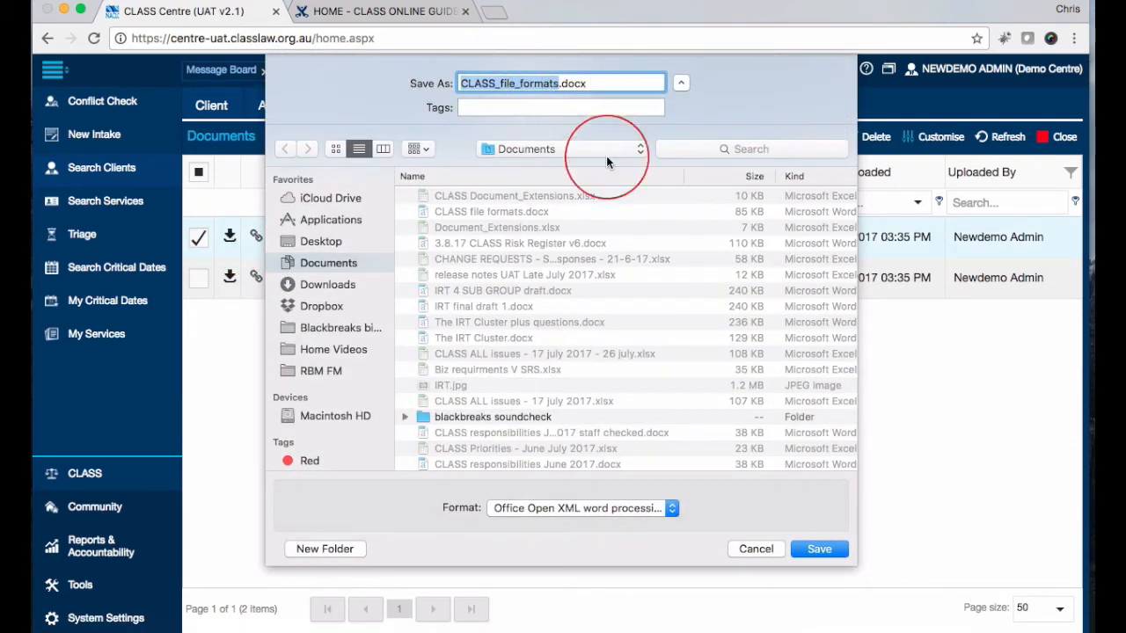
click(787, 552)
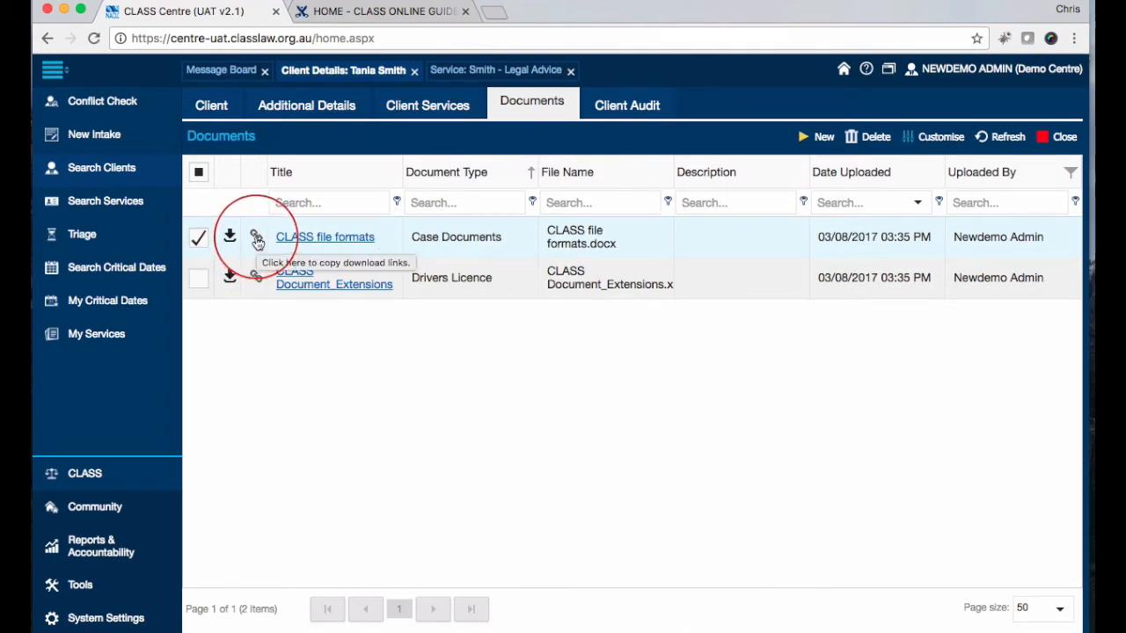
click(256, 238)
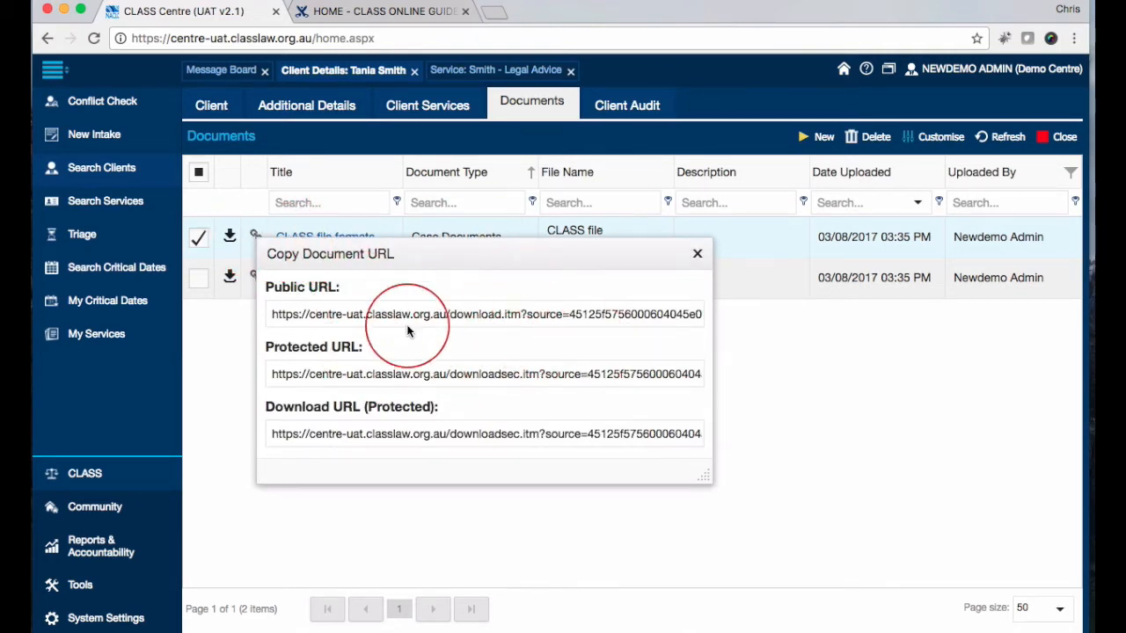
click(332, 436)
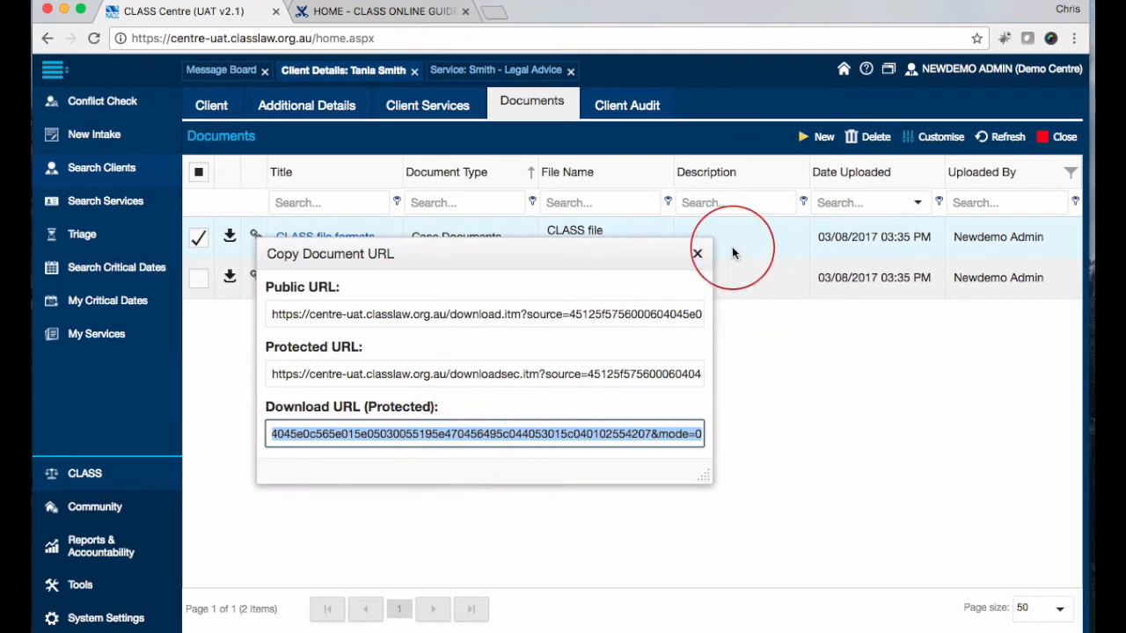
click(699, 256)
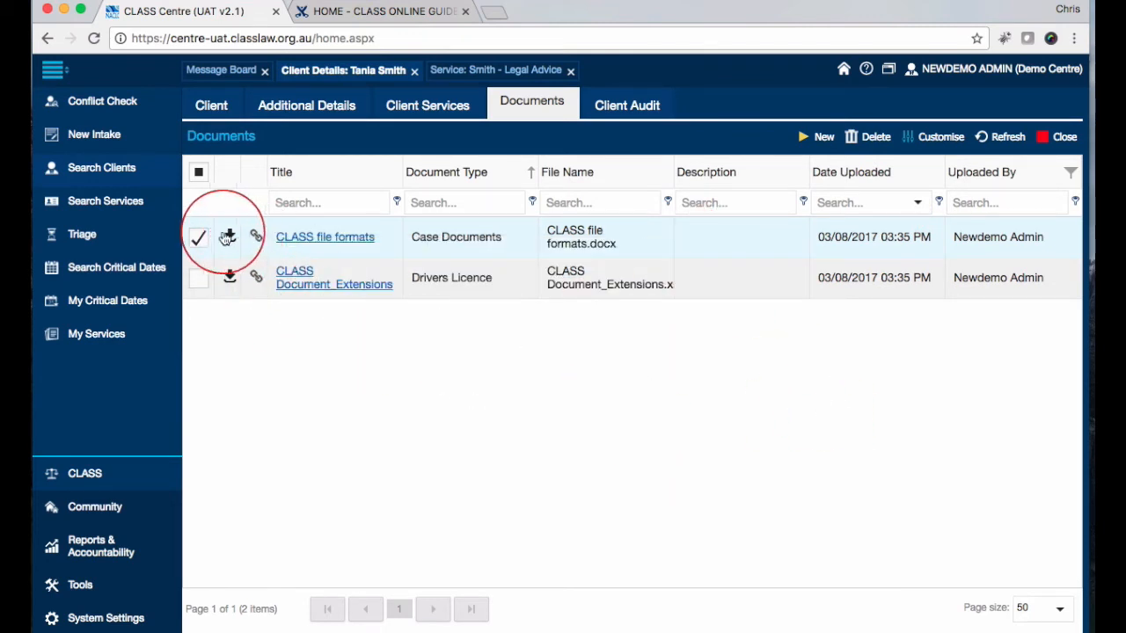
- Select both CLASS file formats and CLASS Document_Extensions and delete them, acknowledging the permanent deletion
click(198, 241)
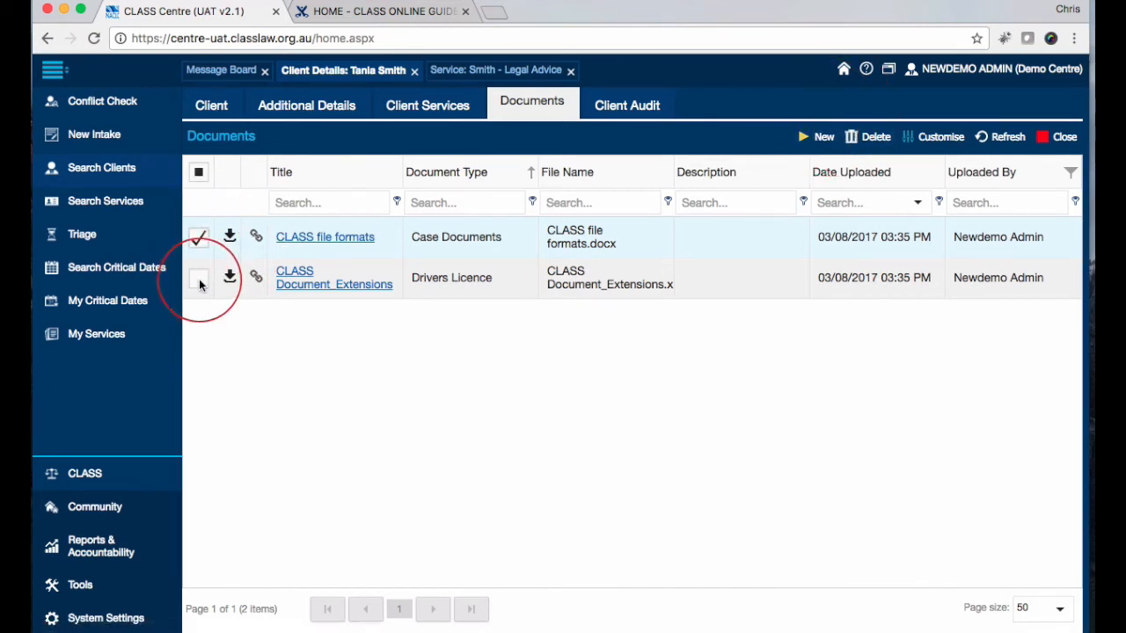
click(198, 279)
click(199, 279)
click(198, 238)
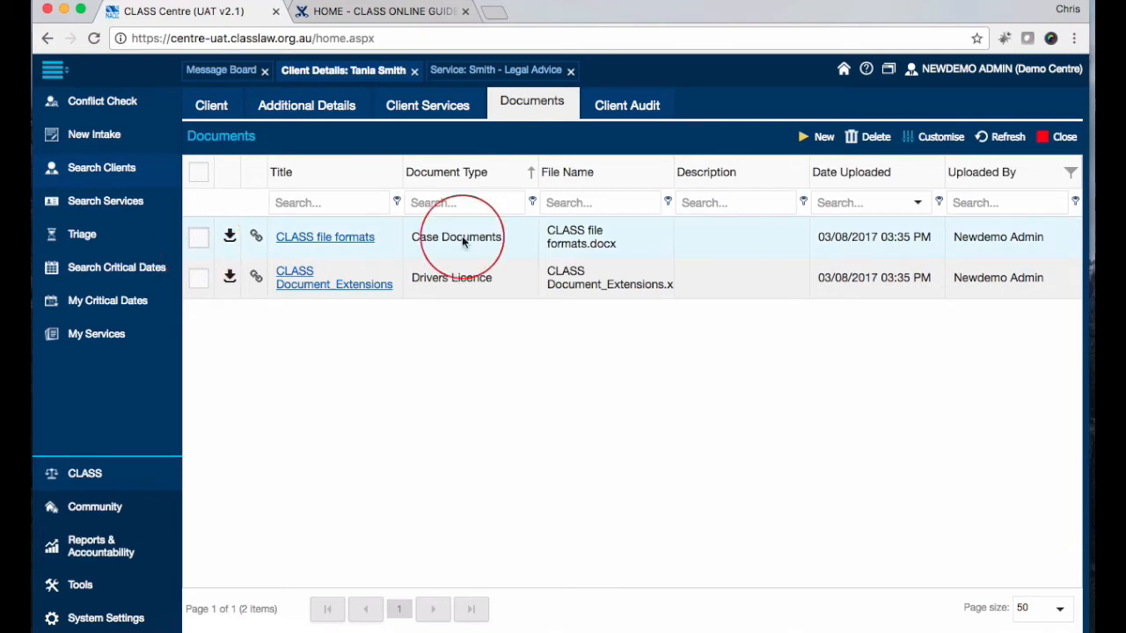
click(198, 237)
click(199, 278)
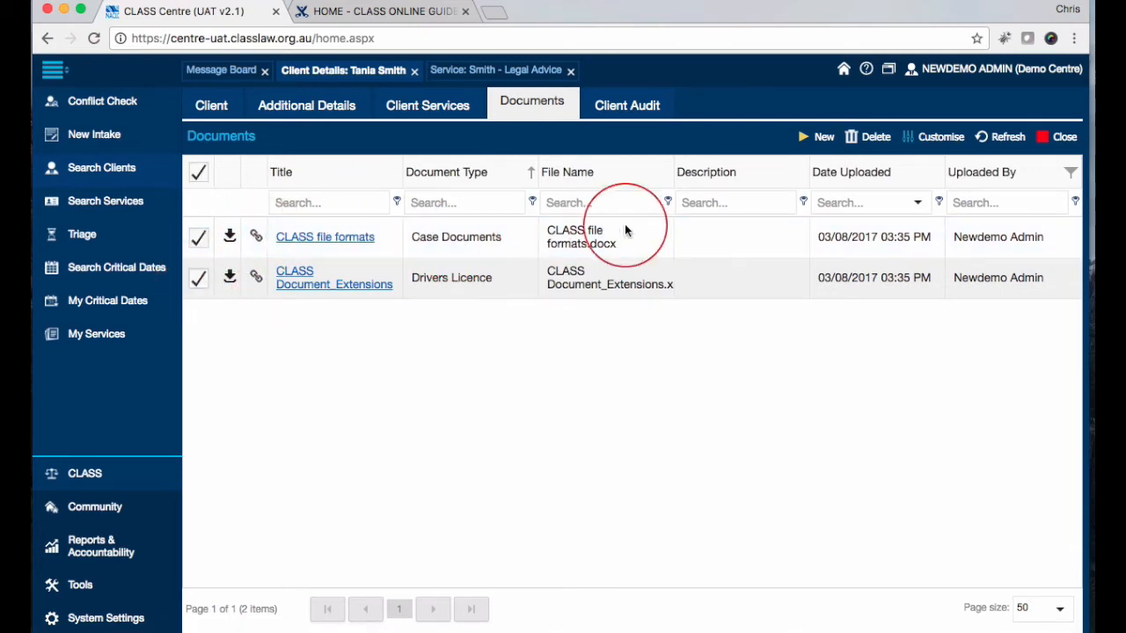
click(873, 139)
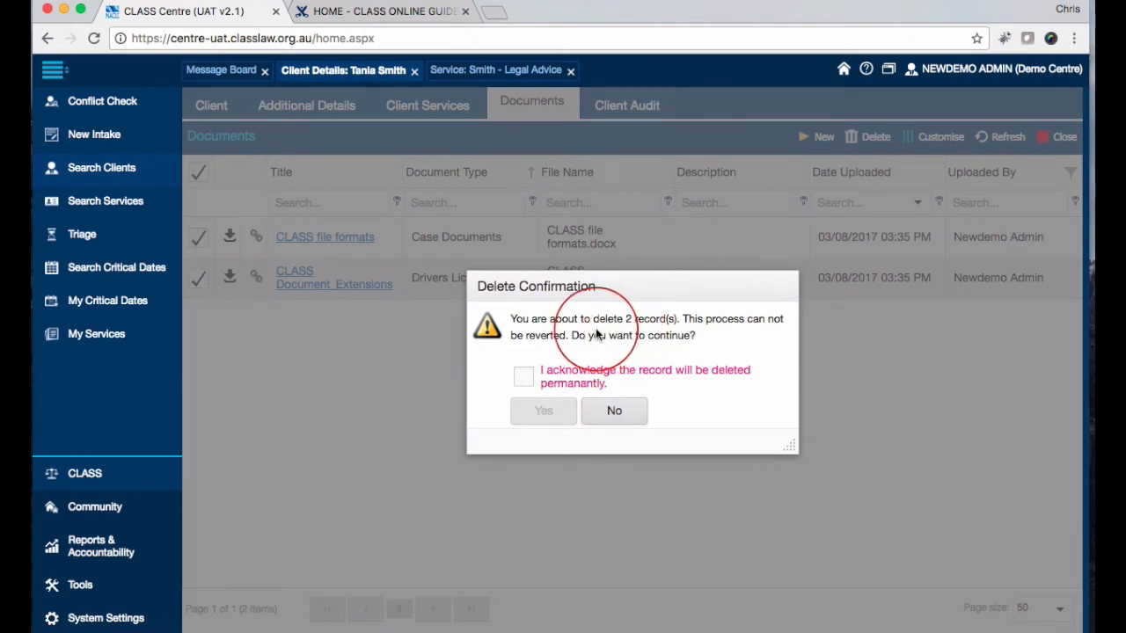
click(524, 377)
click(539, 410)
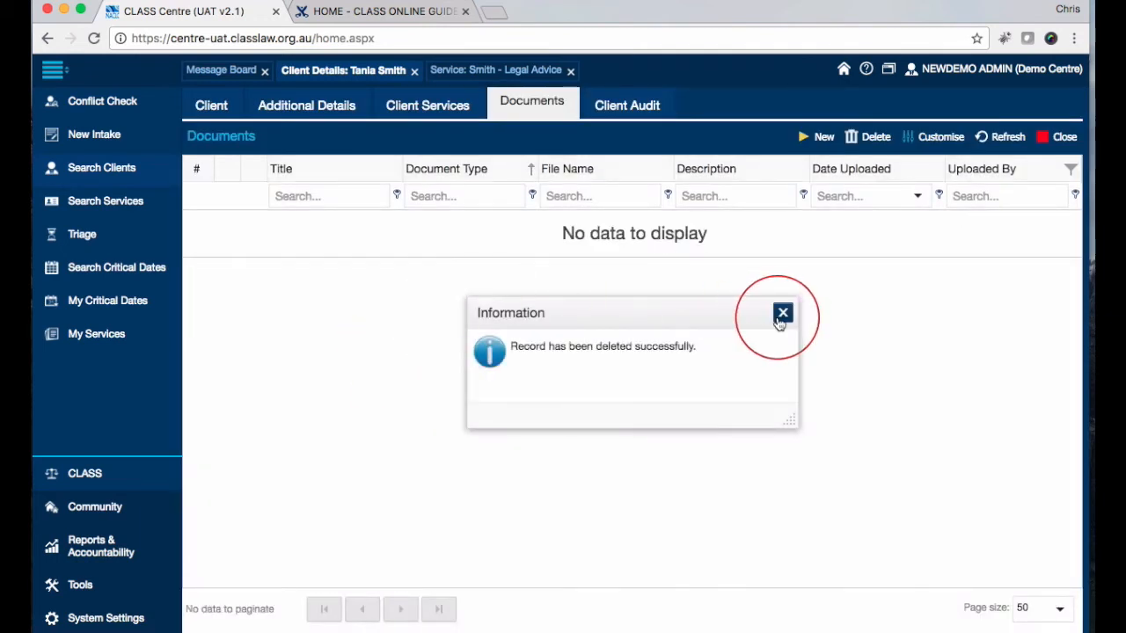
click(783, 314)
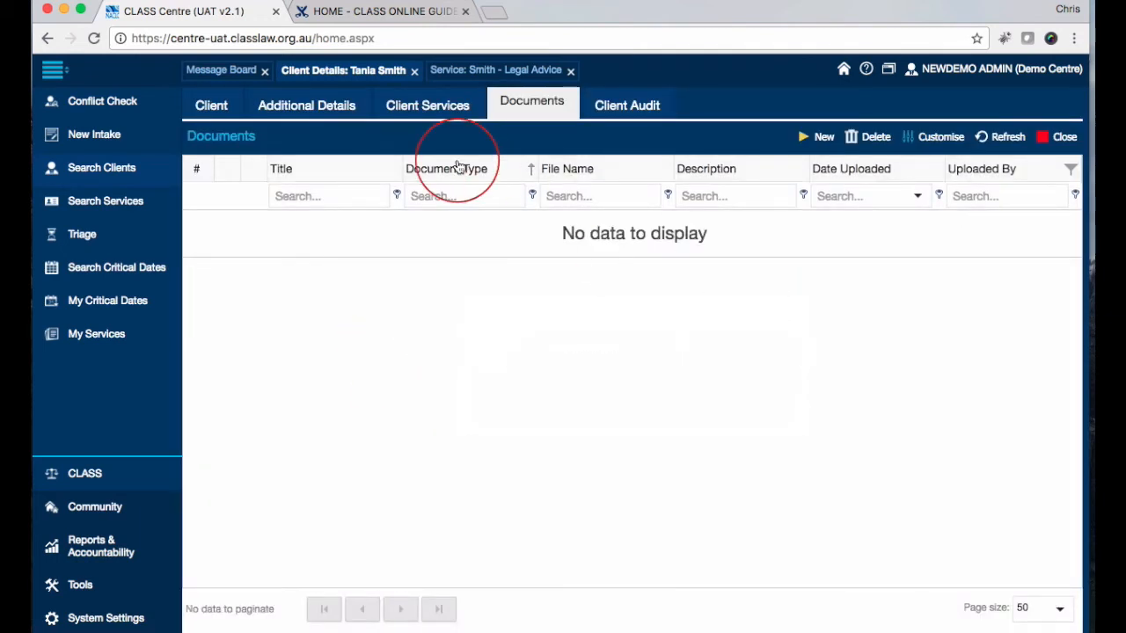
- Switch to the client's open Legal Advice service and start a new document upload from its documents list
click(495, 78)
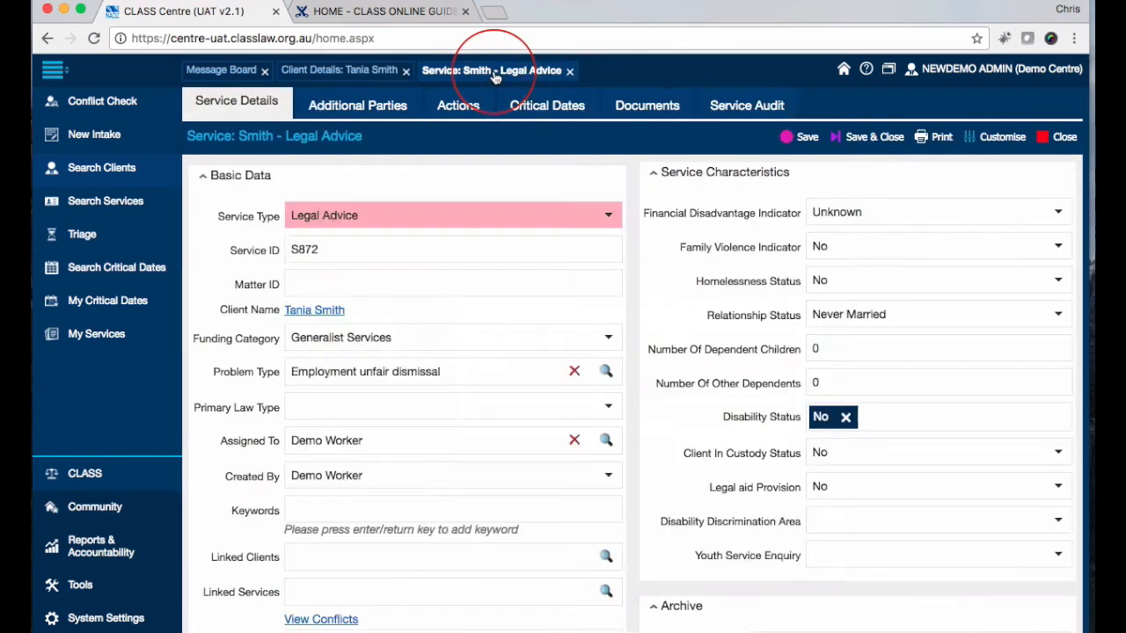
click(655, 106)
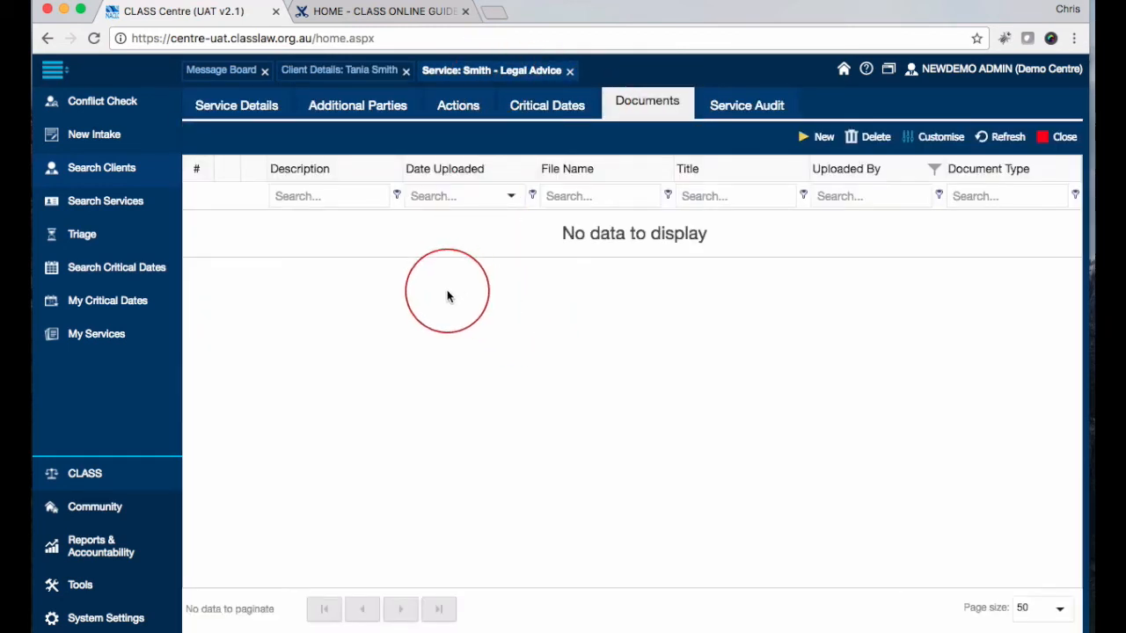
click(823, 138)
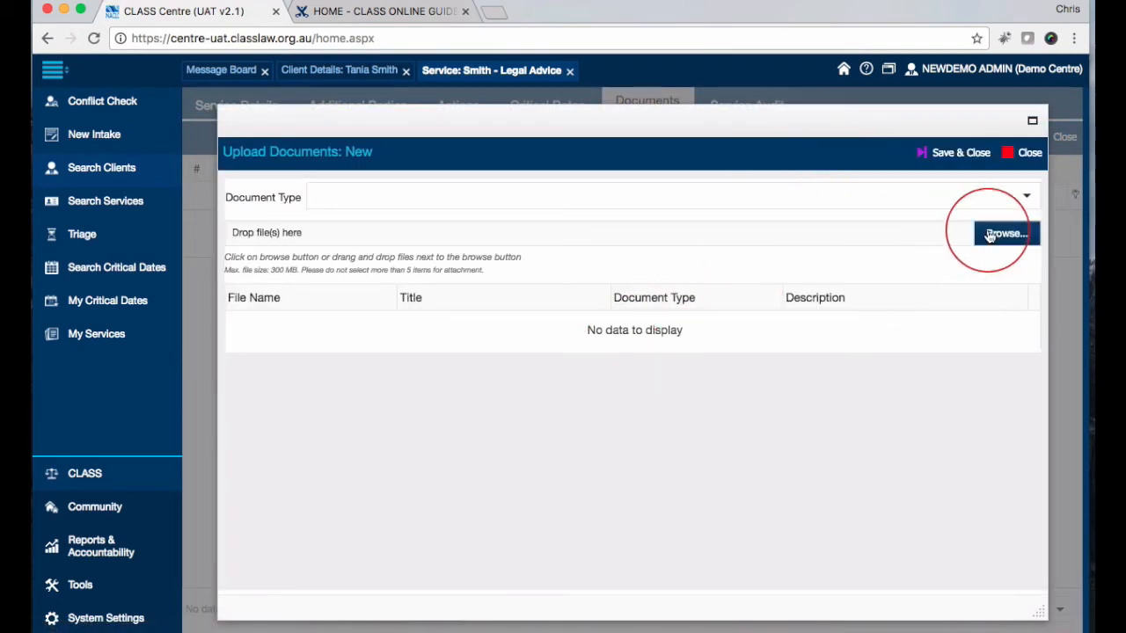
- Add CLASS Document_Extensions.xlsx and CLASS file formats.docx from the Documents folder to the upload
click(1001, 234)
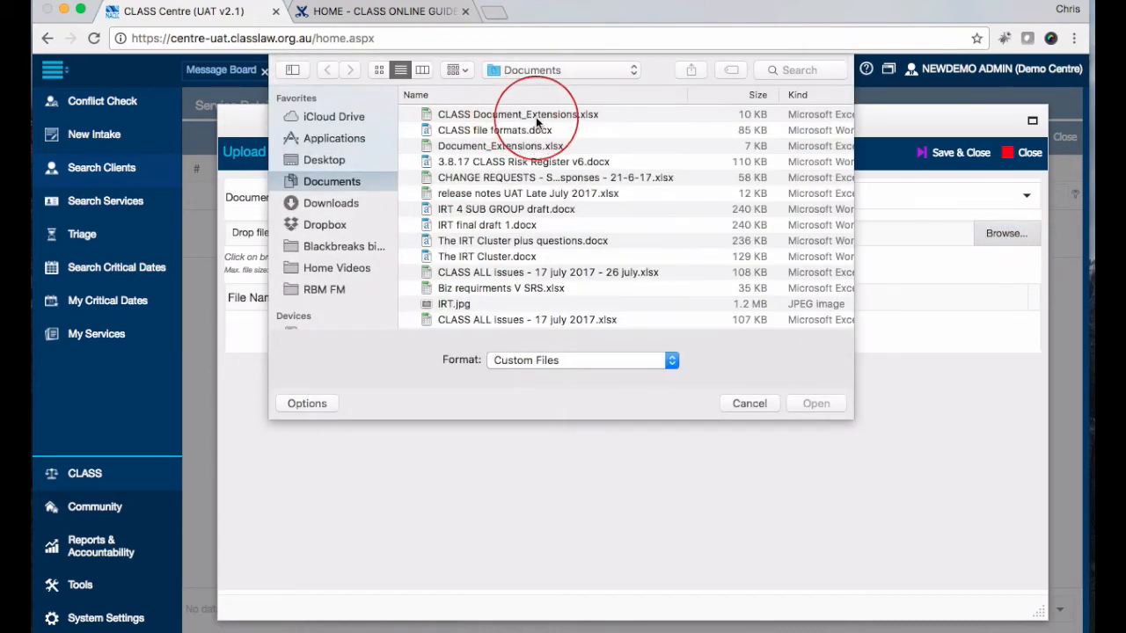
click(497, 115)
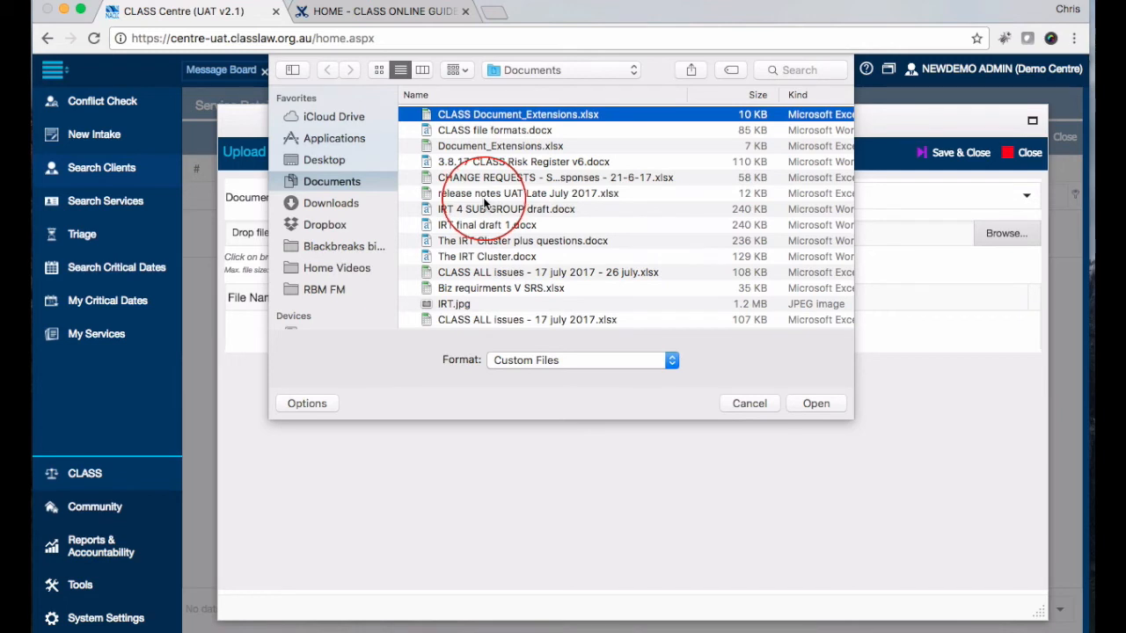
super+click(484, 195)
super+click(486, 177)
super+click(486, 193)
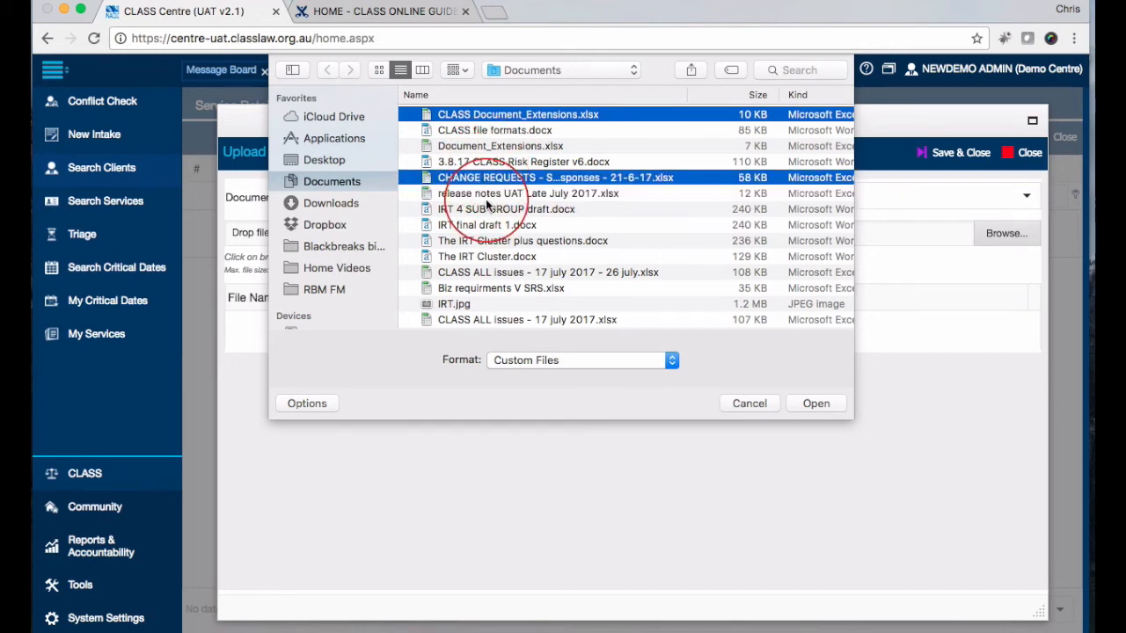
super+click(487, 177)
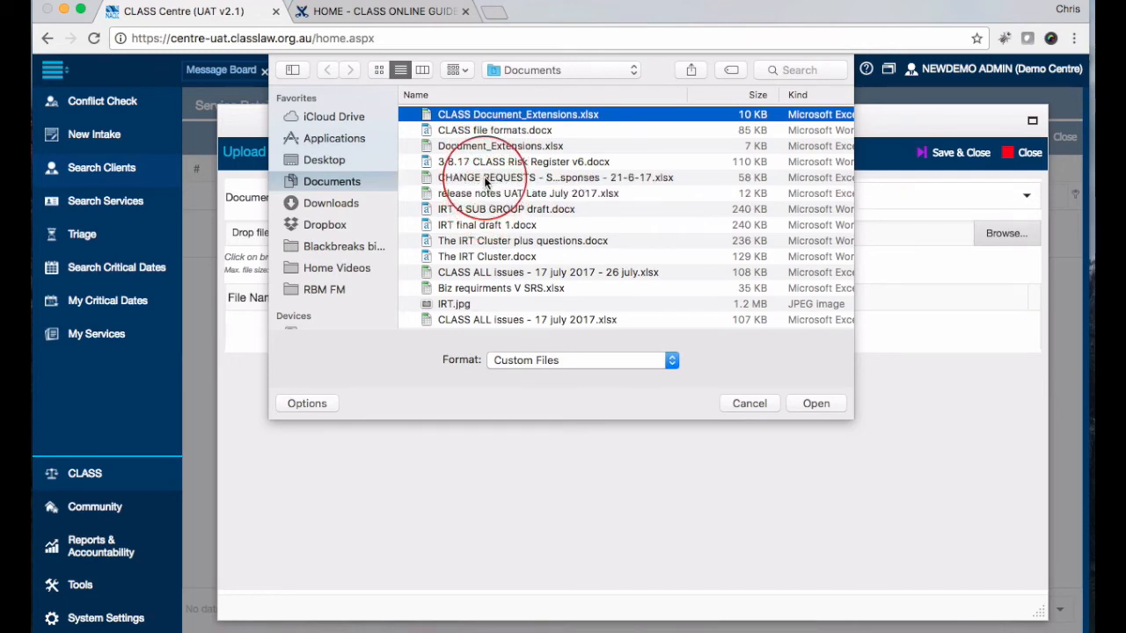
super+click(489, 130)
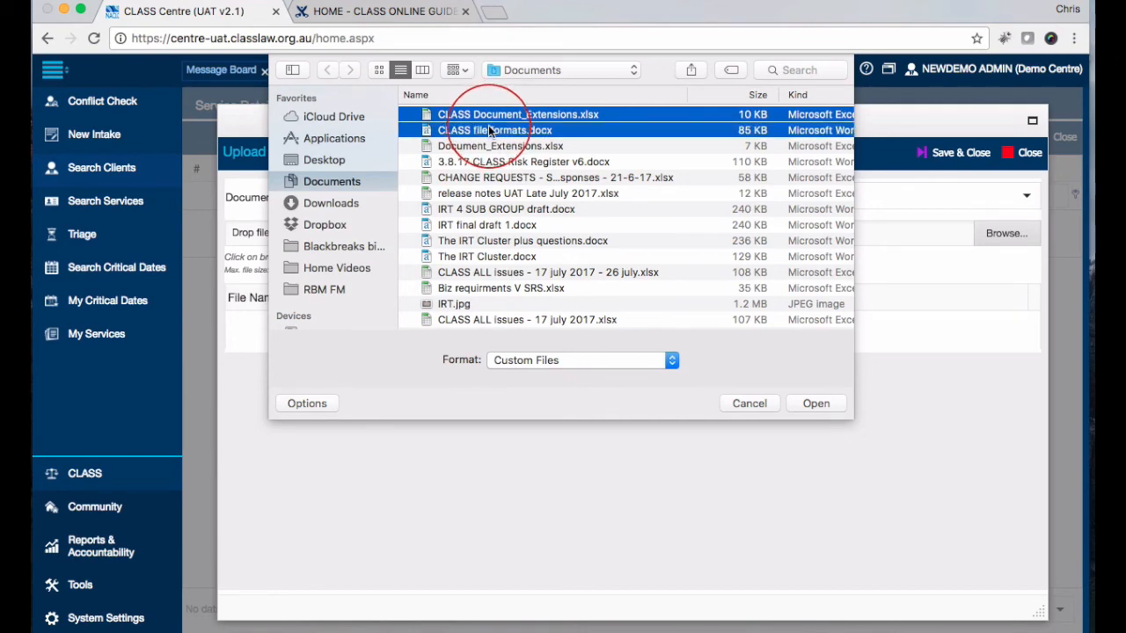
click(817, 403)
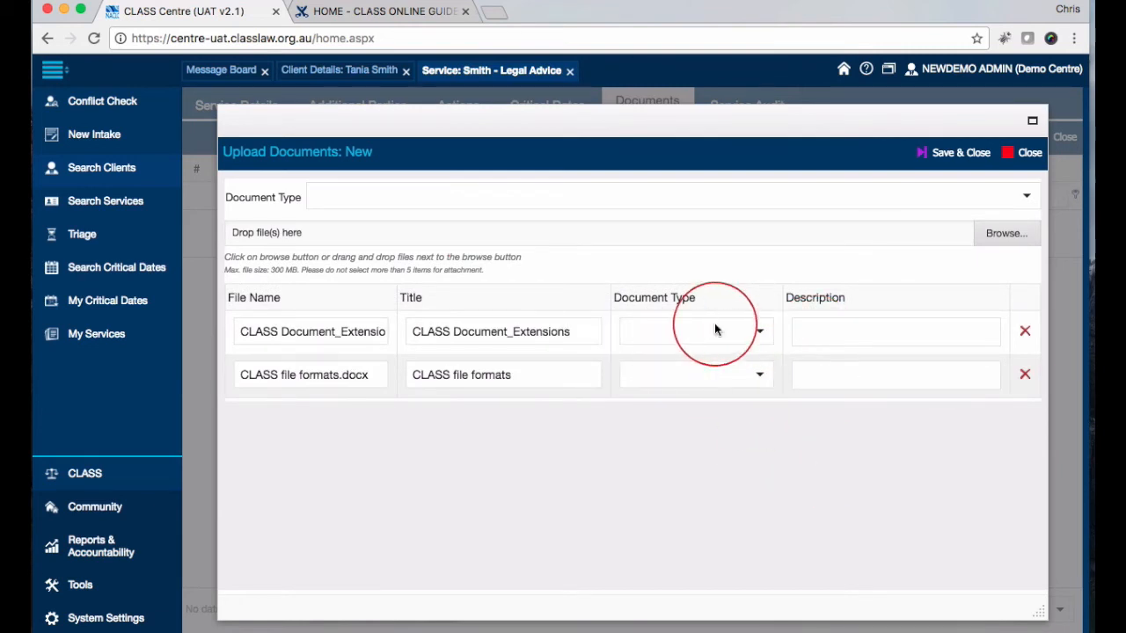
- Set the document type to Birth Certificate for both files, leave their descriptions blank, and save the upload
click(756, 331)
click(743, 385)
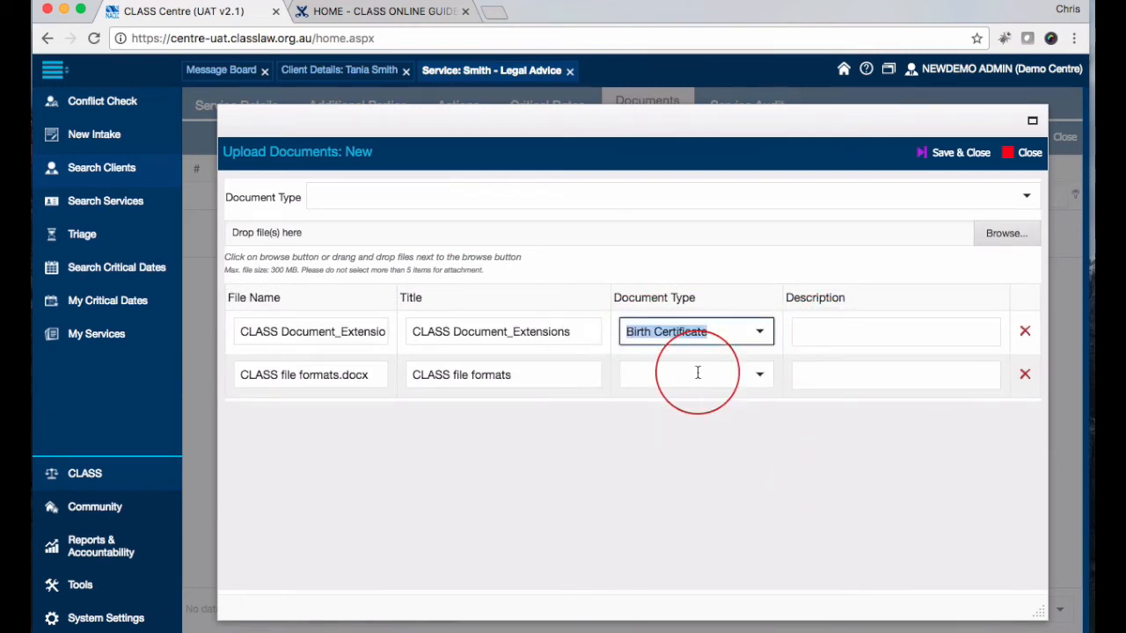
click(696, 374)
click(670, 429)
click(848, 338)
click(824, 374)
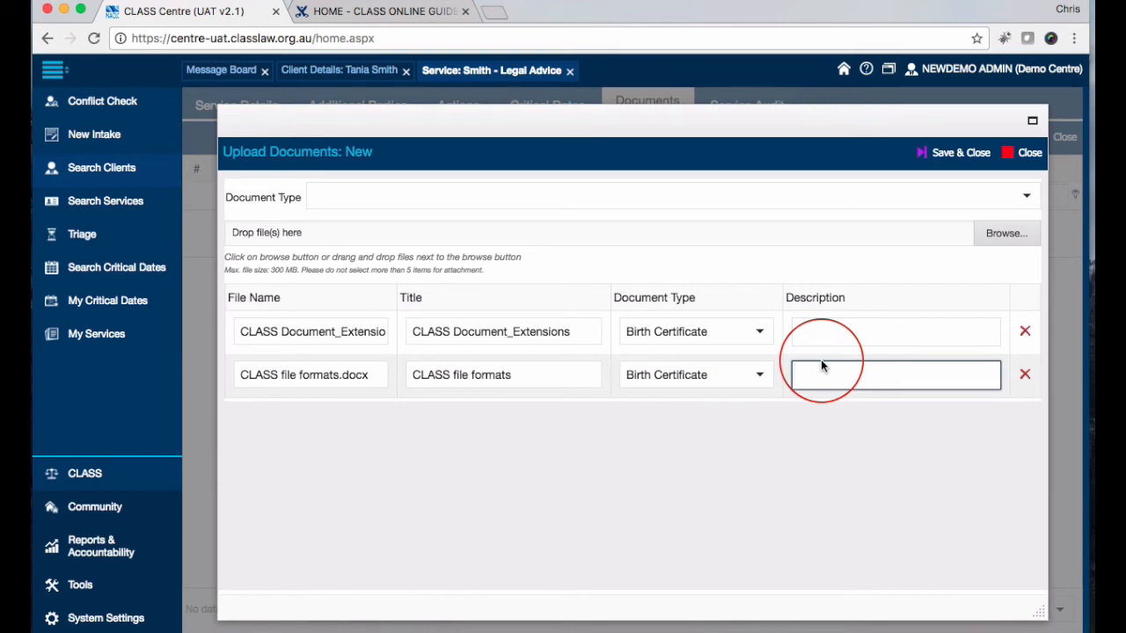
click(961, 152)
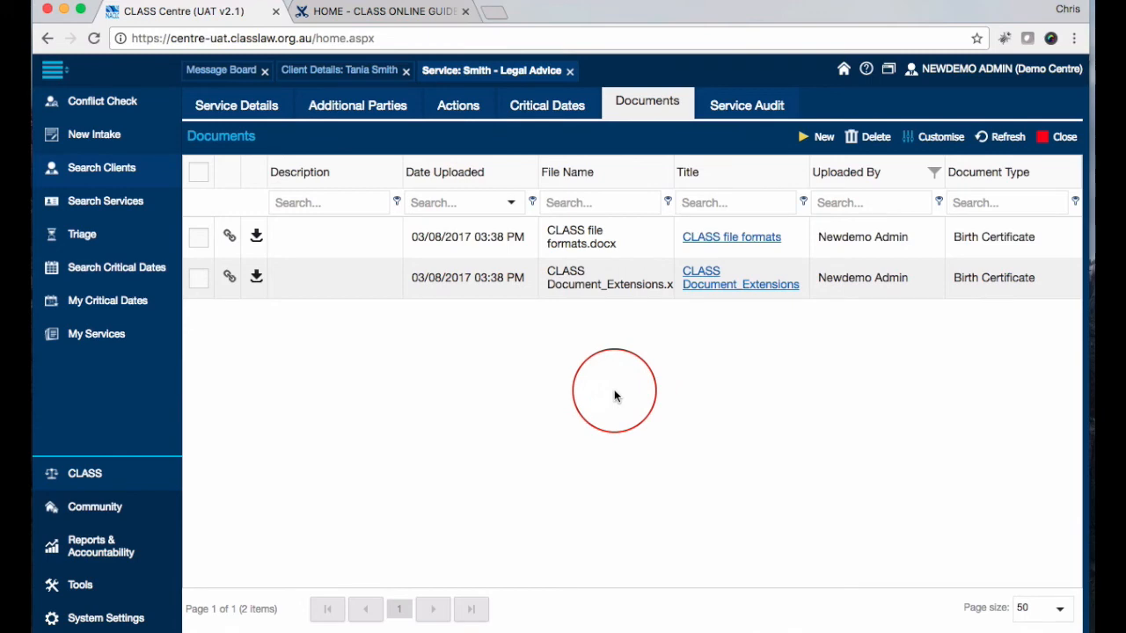
- View and close the CLASS file formats record, and download the document and open it in Word
click(731, 237)
click(1030, 118)
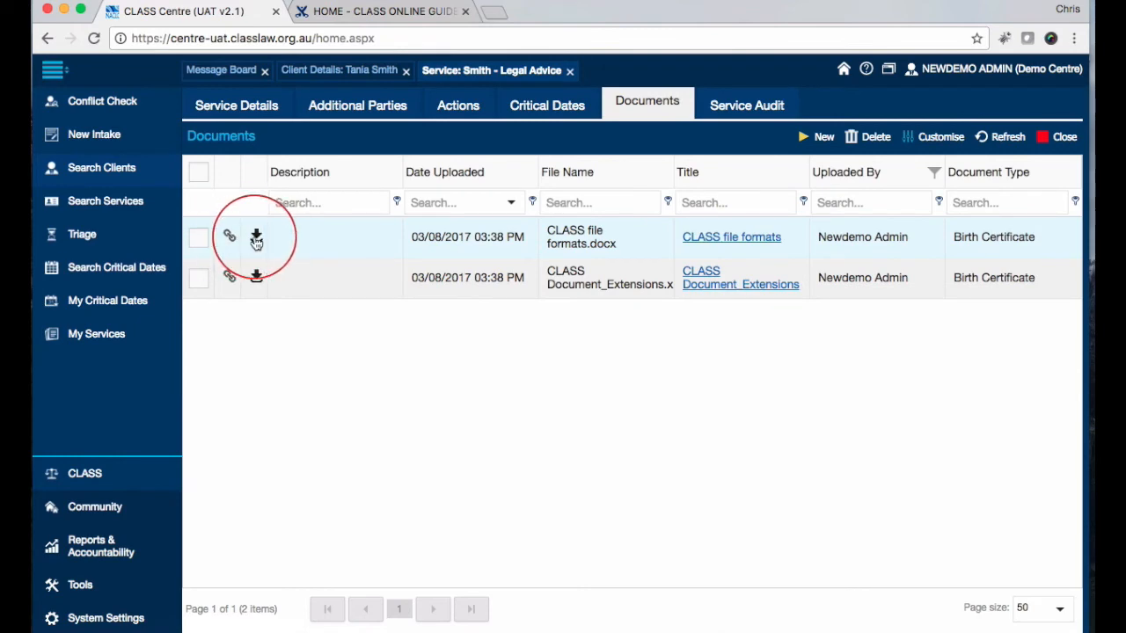
click(255, 236)
click(818, 495)
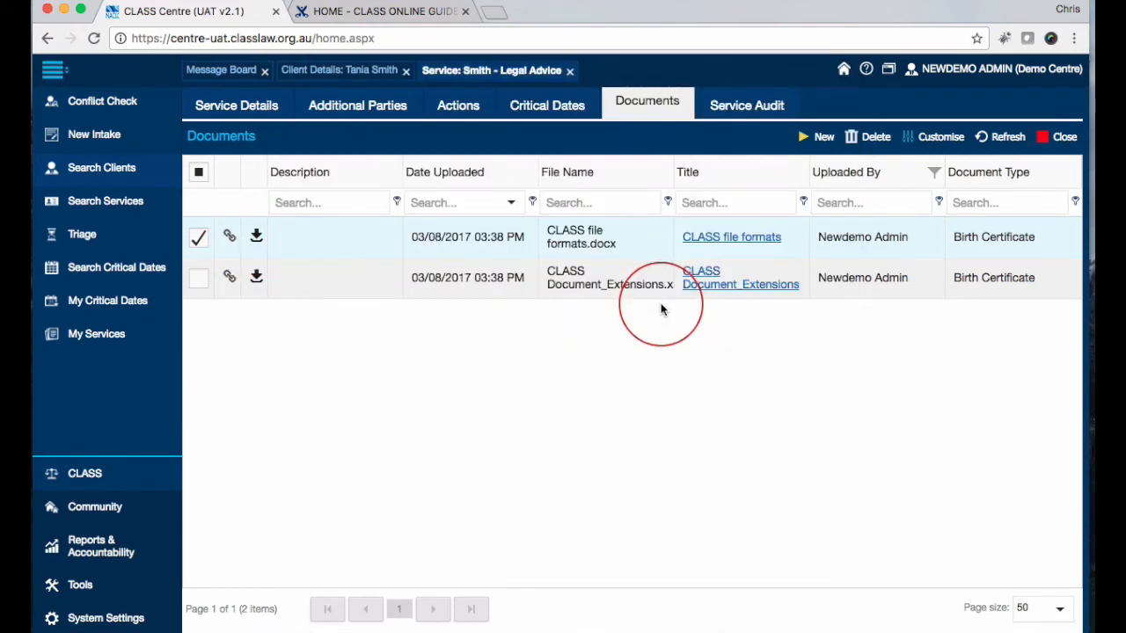
click(151, 617)
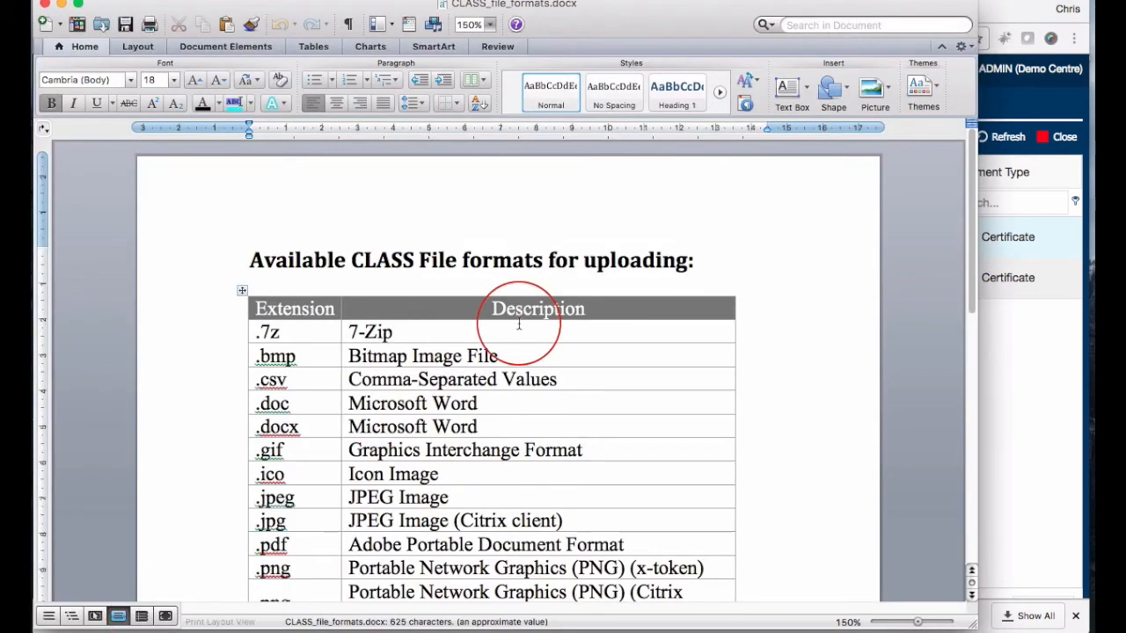
- Examine the full table of file extensions and descriptions available for uploading to CLASS
scroll(470, 246, down, 3)
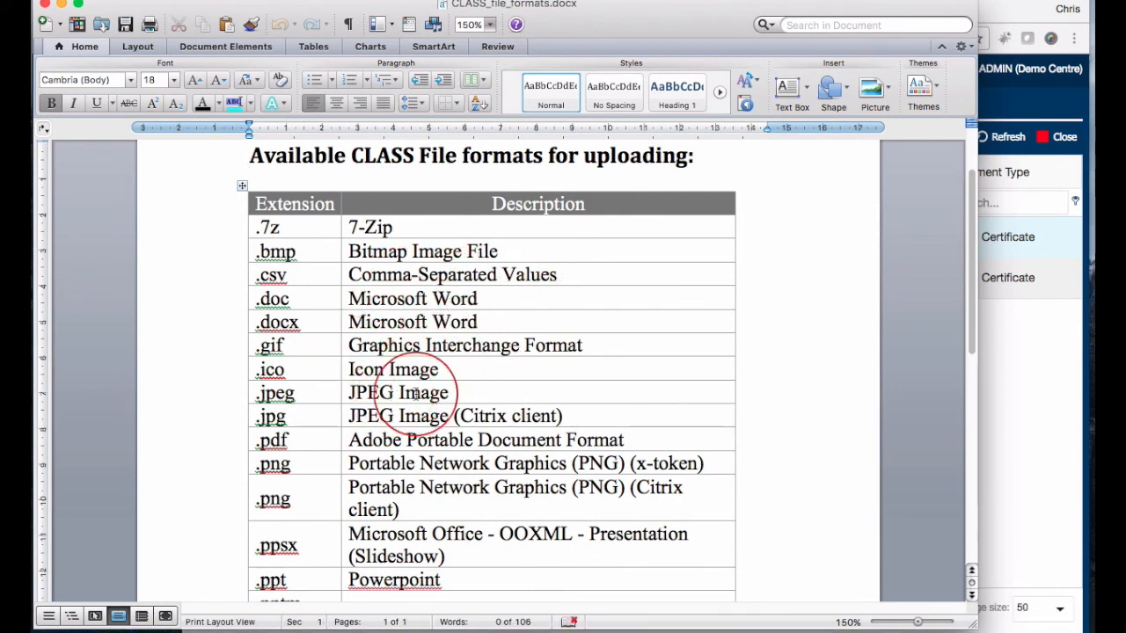
scroll(459, 398, down, 5)
scroll(459, 398, down, 3)
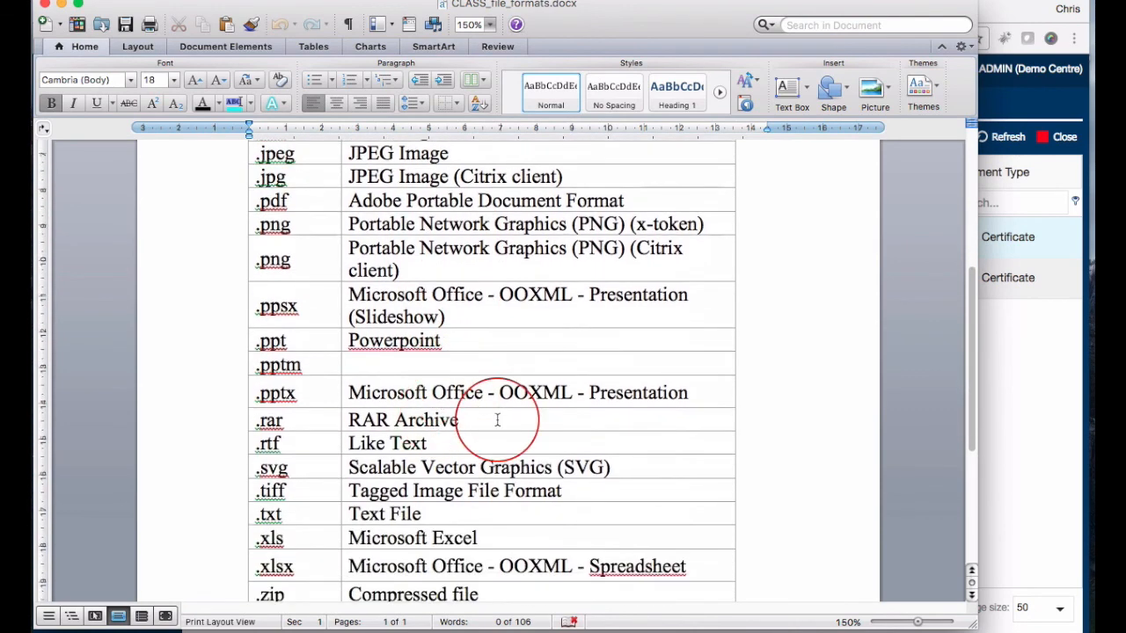
scroll(434, 335, up, 12)
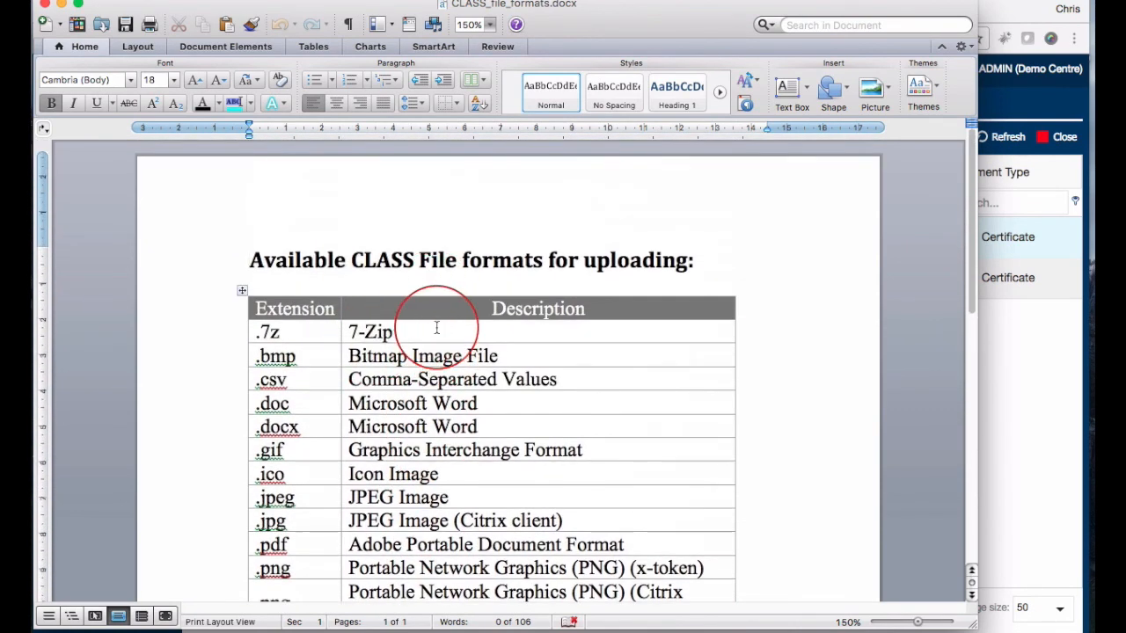
scroll(431, 324, down, 7)
scroll(404, 385, down, 1)
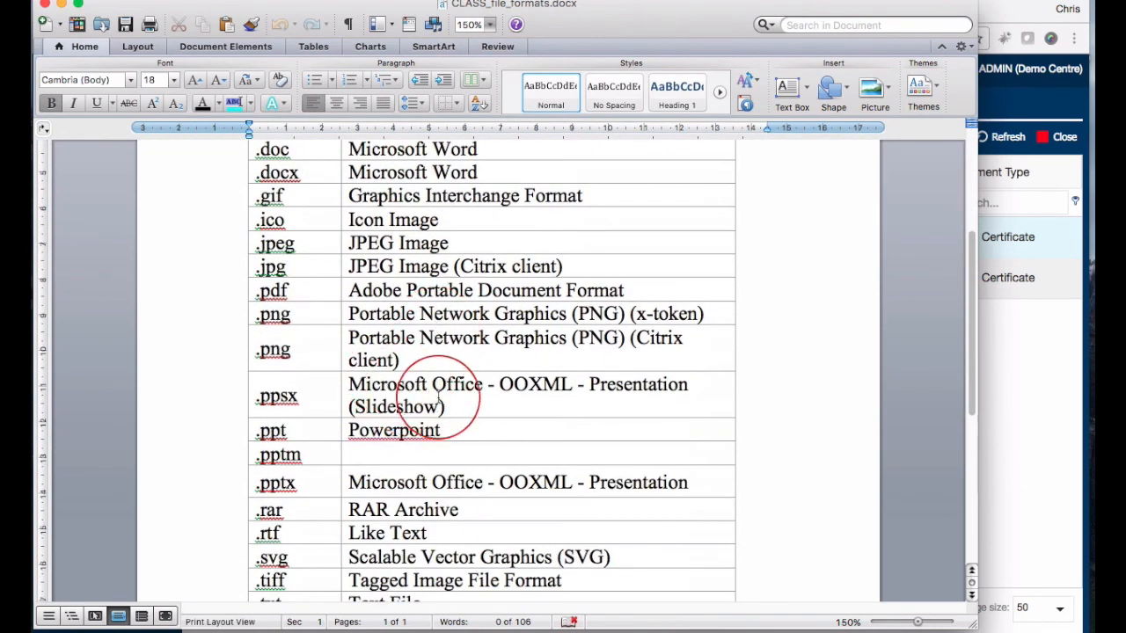
scroll(389, 409, down, 2)
scroll(410, 427, down, 1)
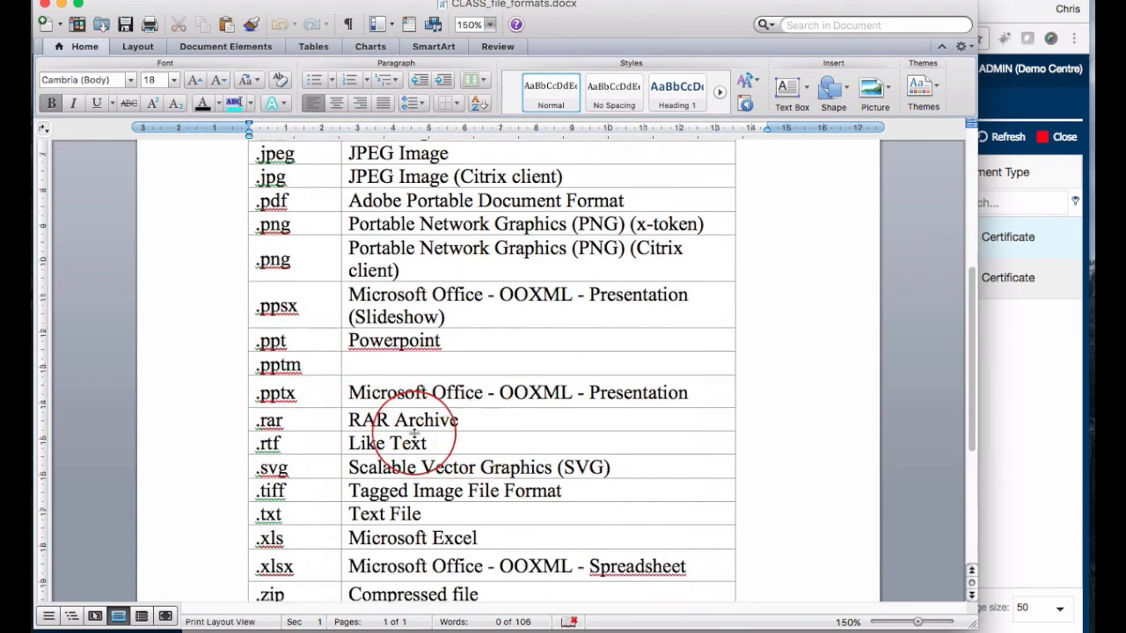
scroll(447, 481, down, 2)
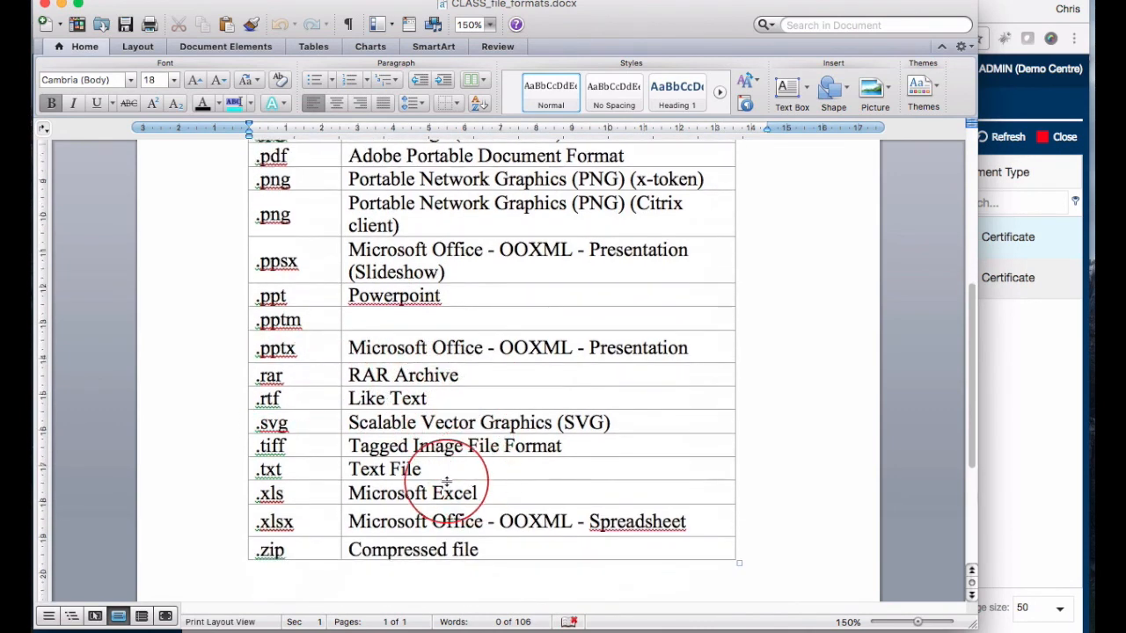
scroll(444, 480, up, 2)
scroll(444, 481, down, 5)
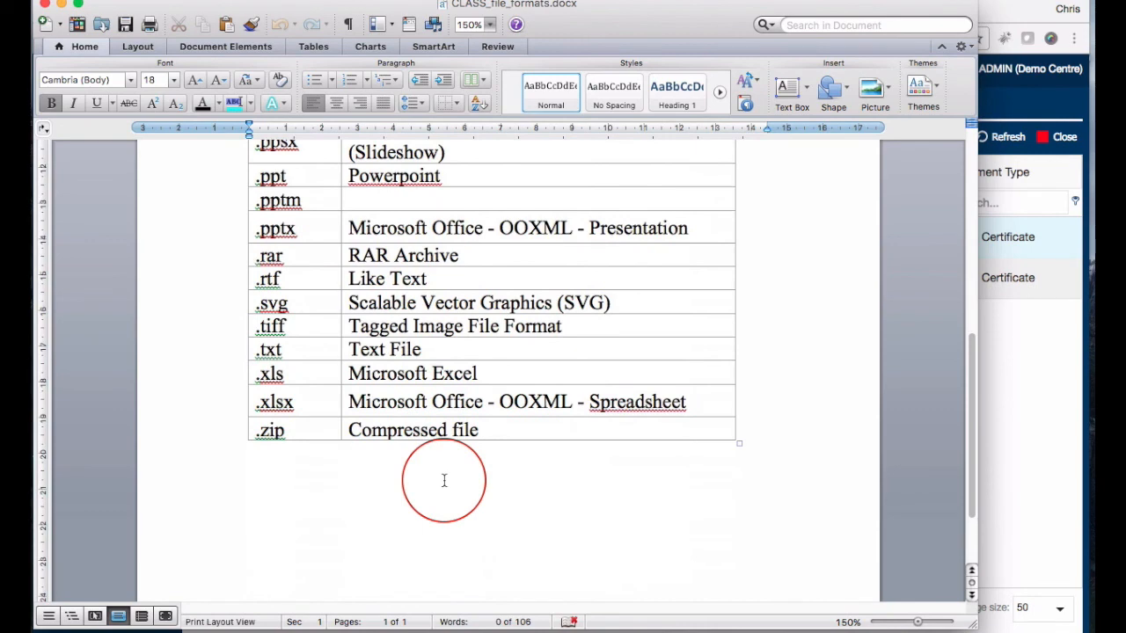
scroll(444, 480, up, 20)
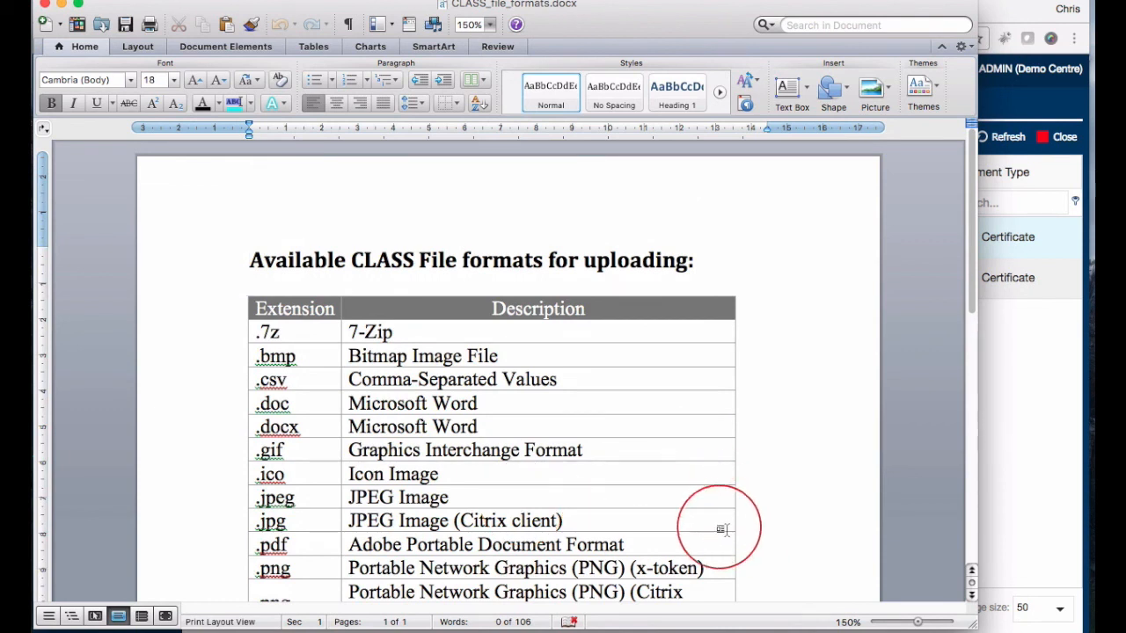
scroll(537, 483, down, 10)
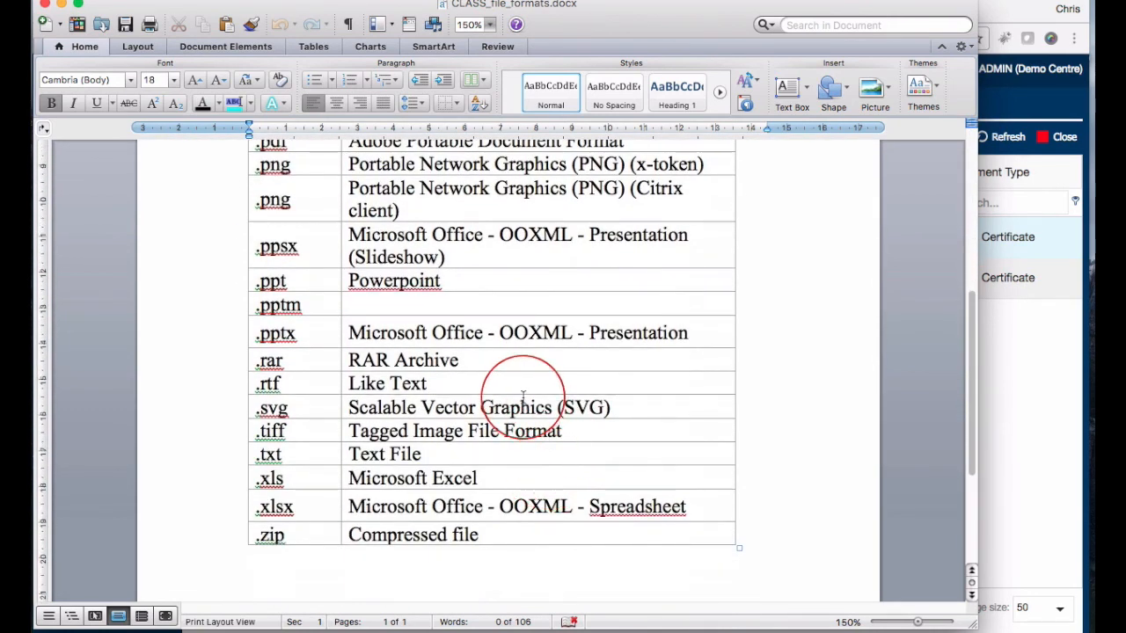
scroll(523, 396, down, 2)
scroll(524, 396, up, 10)
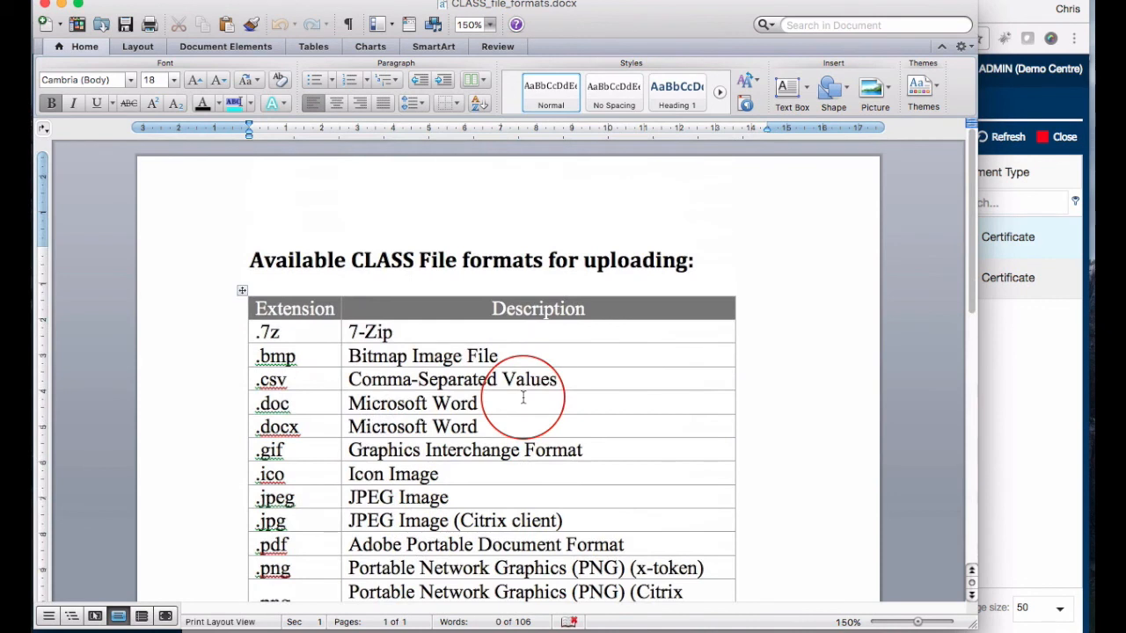